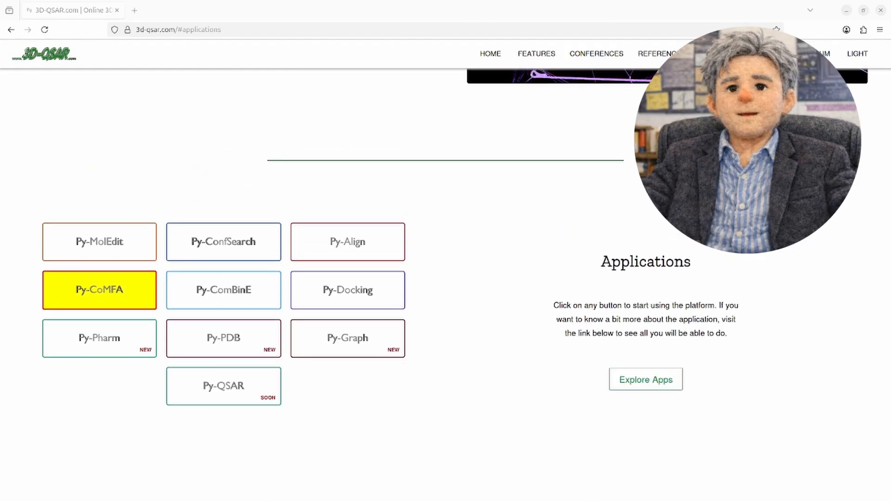
Step: Open Py-CoMFA and switch from the parent test (100) dataset to its first child, 101215.test_least_active.gm
left_click(99, 291)
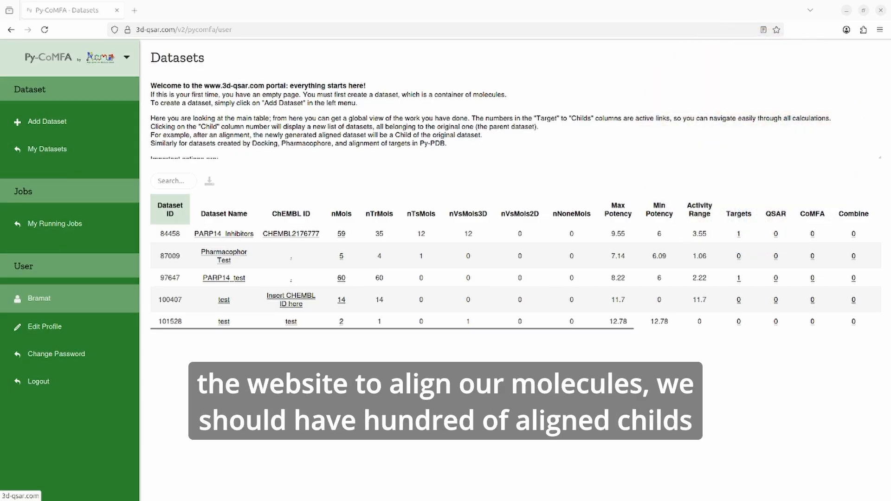
scroll(515, 262, "right", 6)
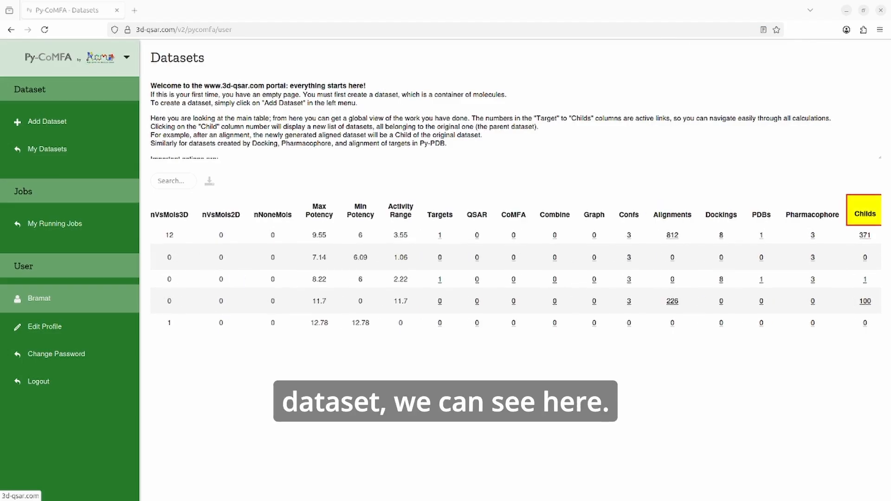
left_click(865, 301)
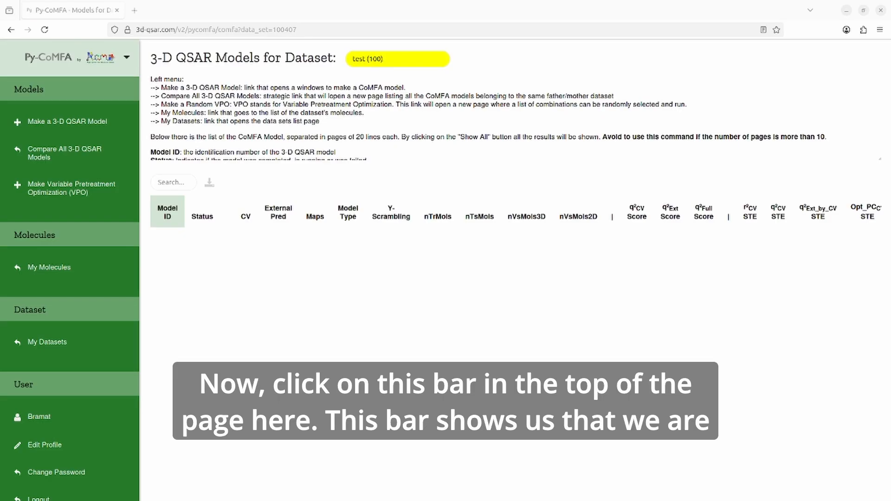
left_click(397, 59)
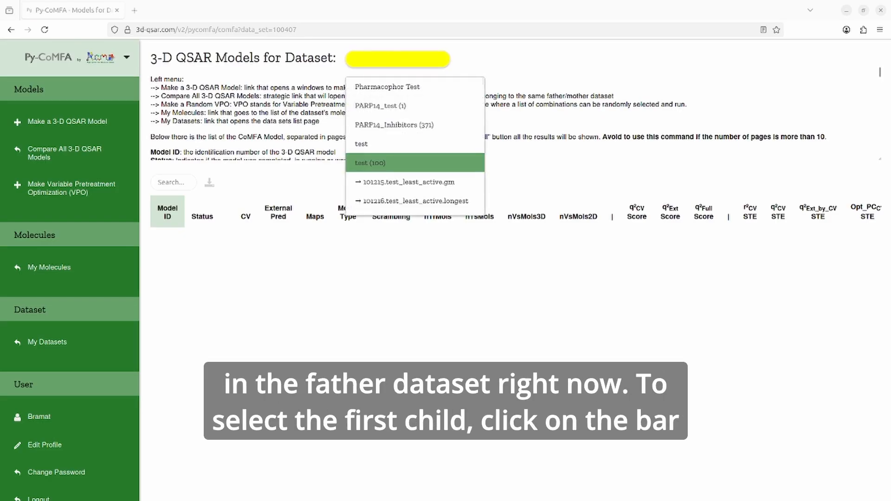
left_click(409, 182)
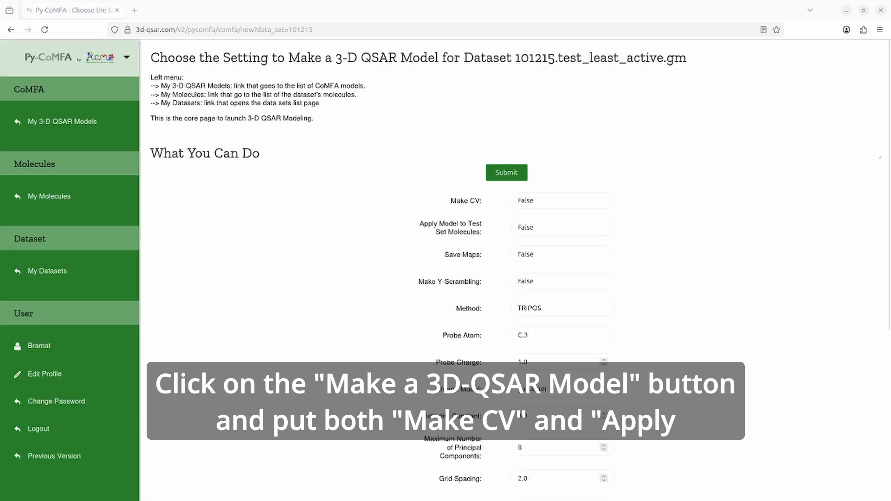
Step: Set Make CV and Apply Model to Test Set Molecules to True for the new 3-D QSAR model
left_click(562, 200)
left_click(528, 246)
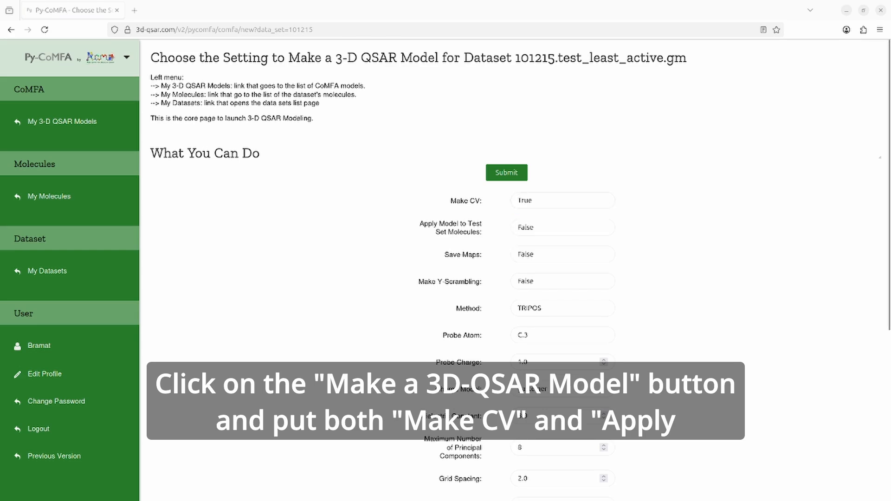
left_click(562, 228)
left_click(528, 273)
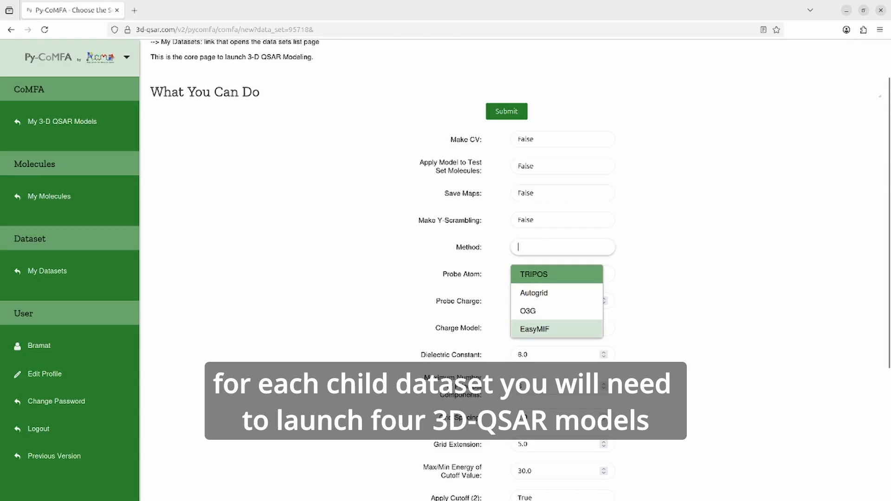
Step: Cycle the Method setting through Autogrid, O3G and EasyMIF and return it to TRIPOS
left_click(533, 293)
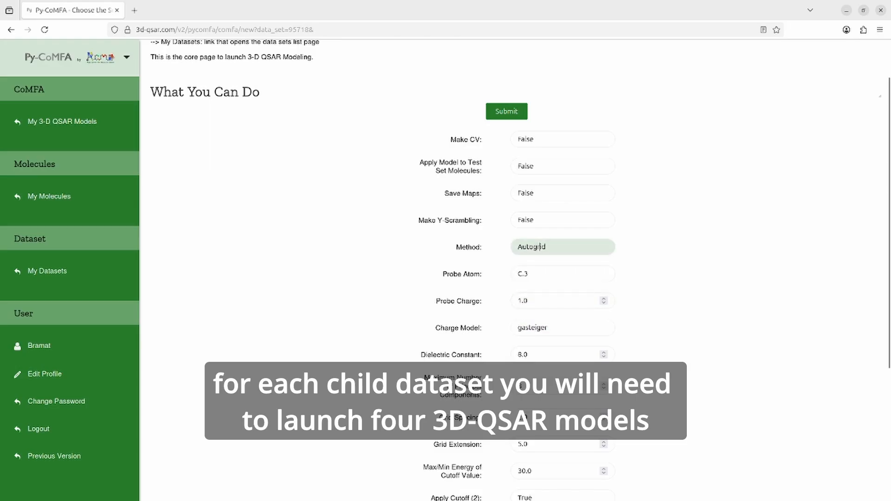
left_click(533, 247)
left_click(528, 311)
left_click(533, 246)
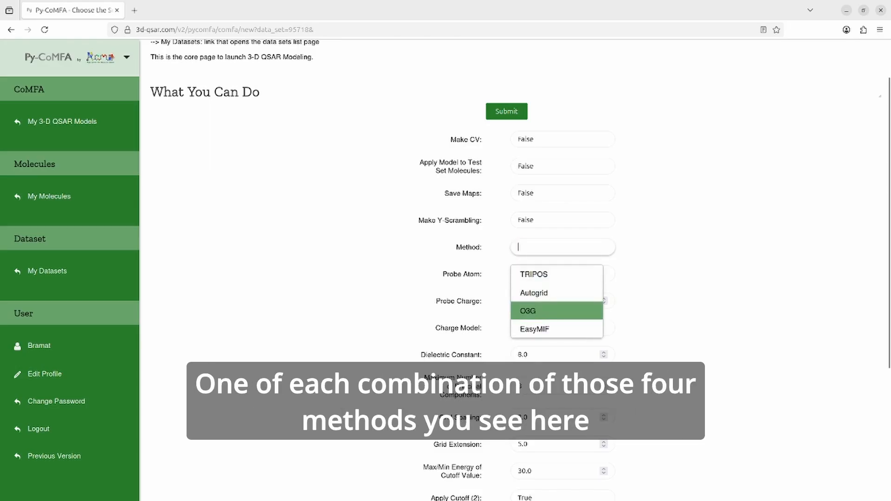
left_click(535, 329)
left_click(533, 246)
left_click(534, 275)
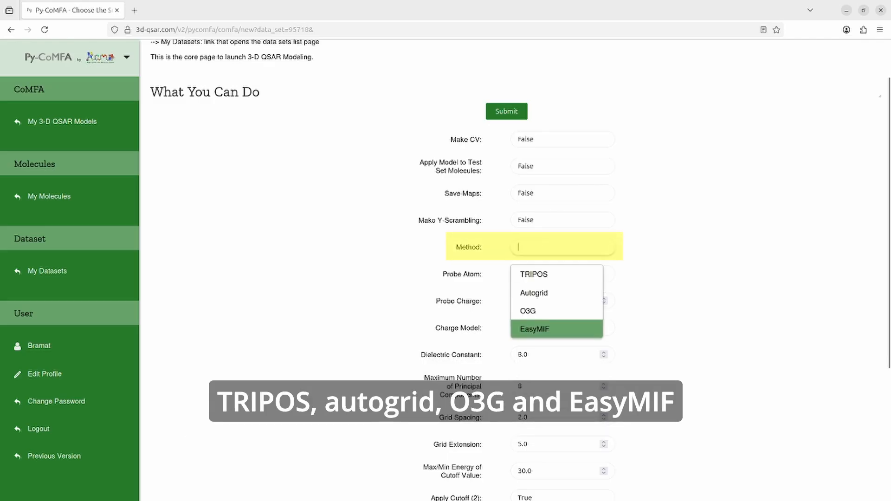
left_click(533, 275)
left_click(534, 274)
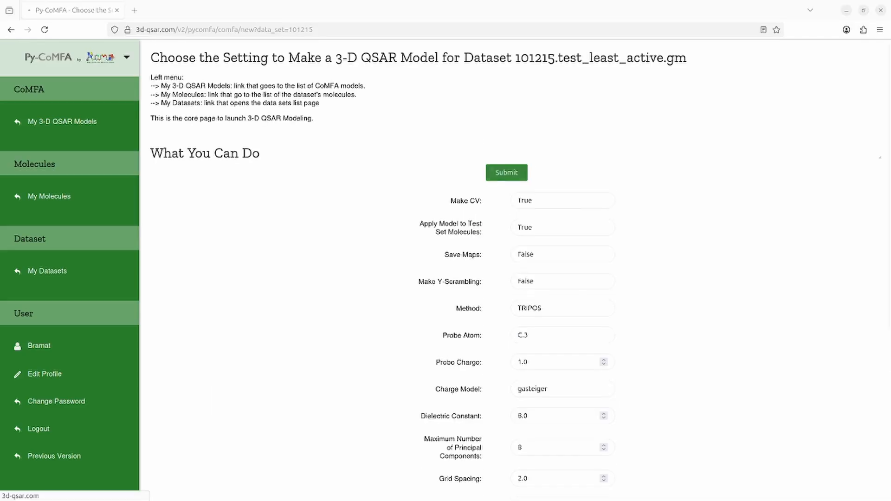
Step: Submit the TRIPOS model and open the comparison of all 3-D QSAR models for the parent dataset test (100)
left_click(506, 173)
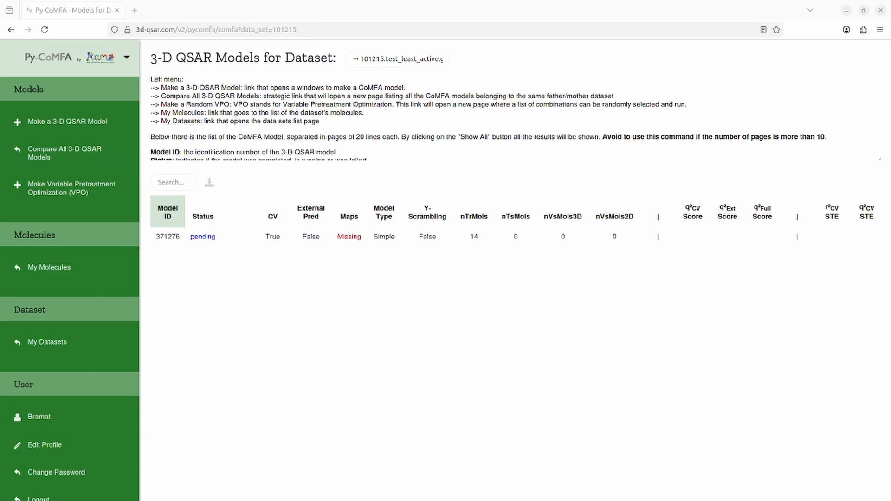
left_click(442, 59)
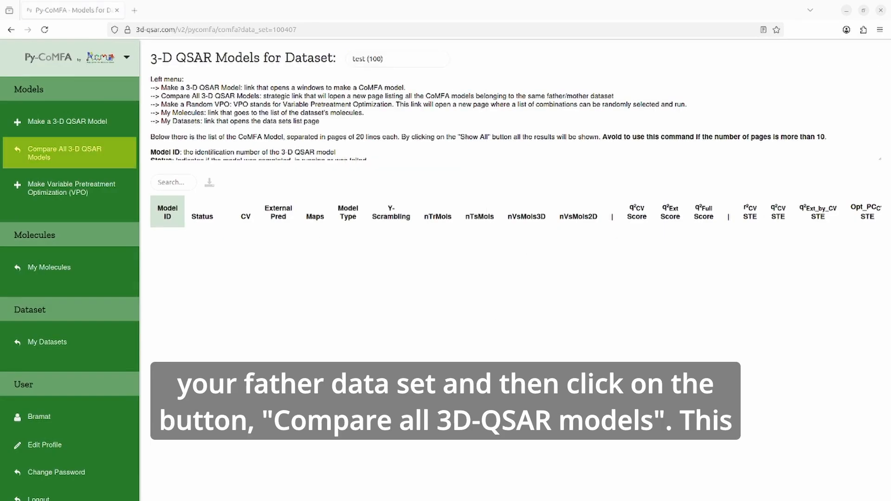
left_click(69, 152)
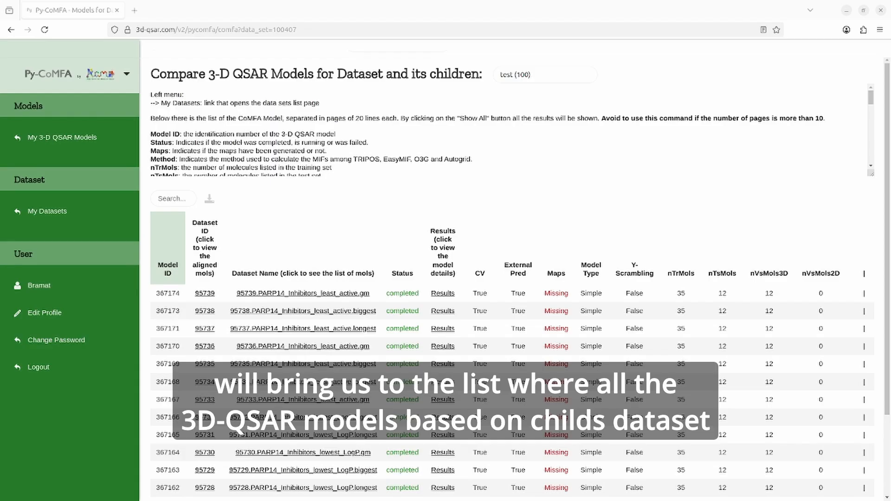
Step: Open child 95729.PARP14_Inhibitors_lowest_LogP.biggest from the compared models and start Variable Pretreatment Optimization on it
scroll(511, 325, "down", 2)
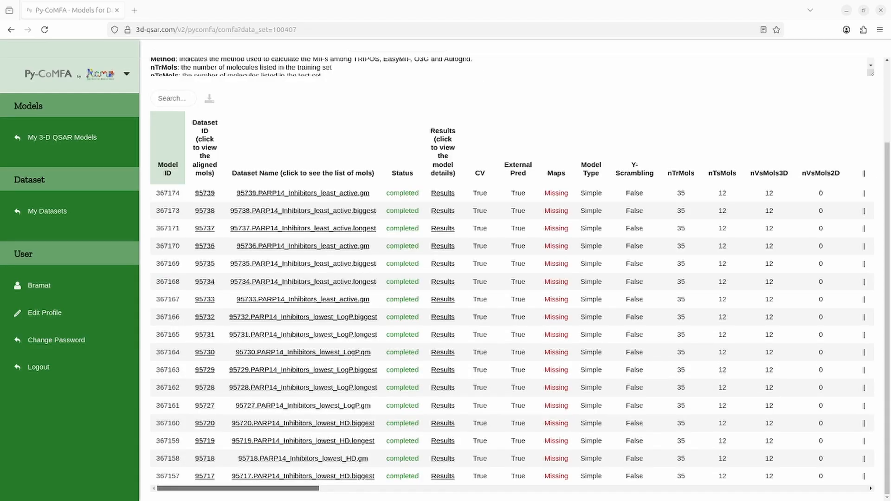
scroll(510, 324, "right", 10)
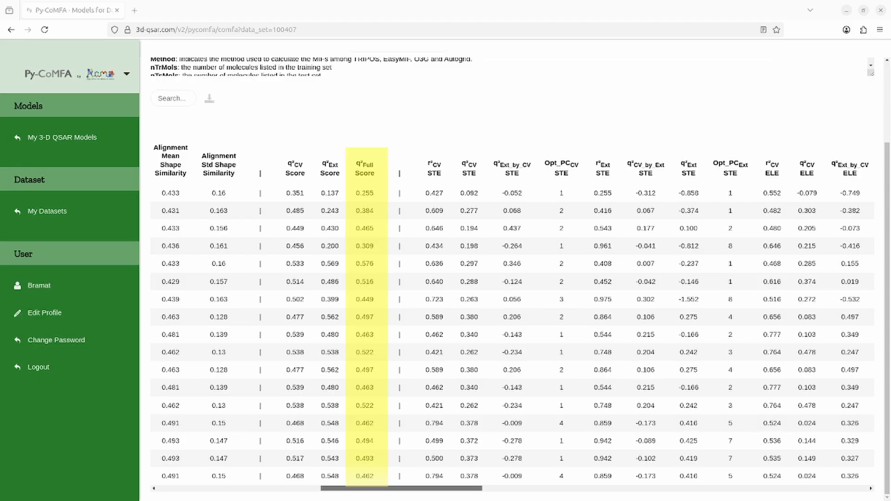
scroll(513, 317, "left", 5)
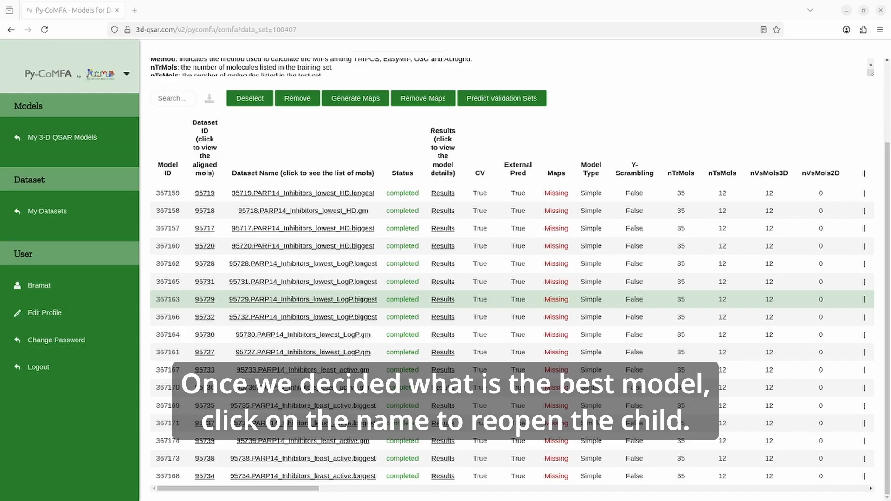
left_click(303, 299)
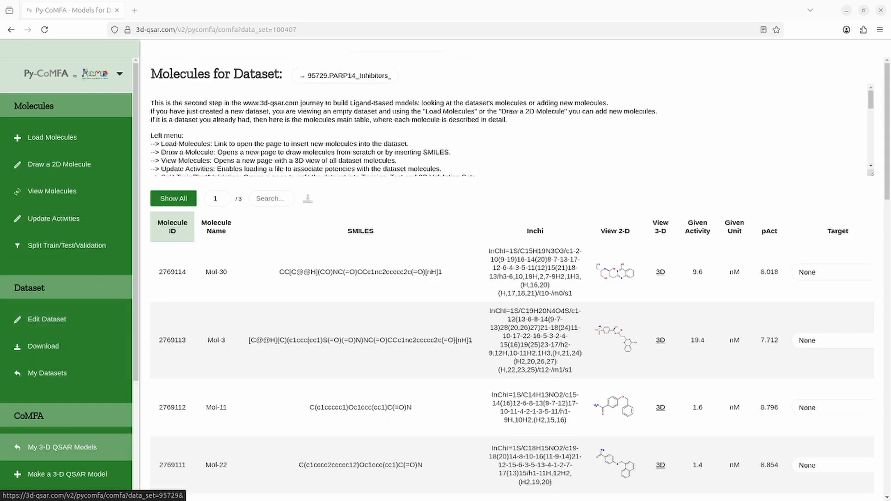
left_click(62, 447)
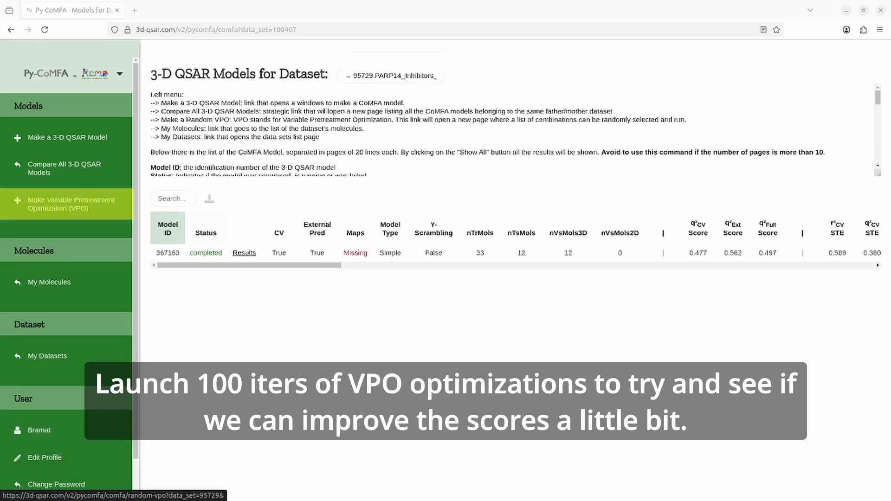
left_click(70, 204)
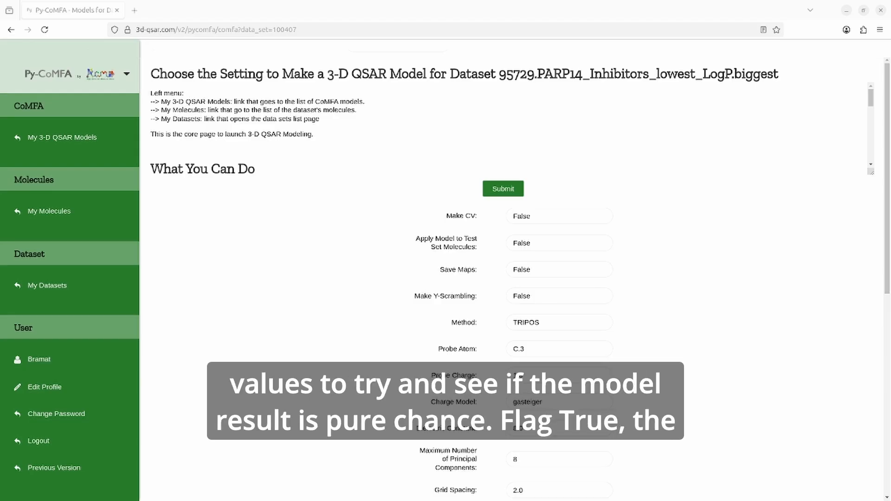
Step: Submit a TRIPOS model for dataset 95729 with Make CV, Apply Model to Test Set Molecules and Make Y-Scrambling set to True
left_click(559, 216)
left_click(523, 262)
left_click(558, 243)
left_click(523, 288)
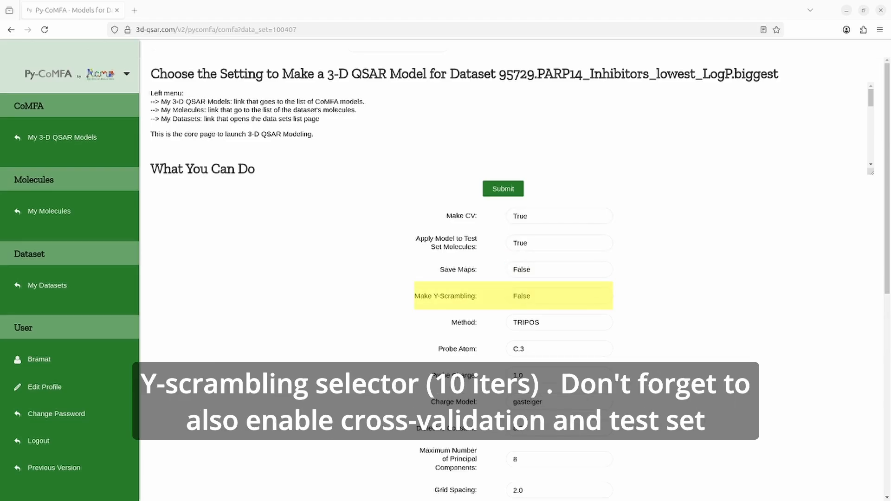
left_click(559, 296)
left_click(524, 341)
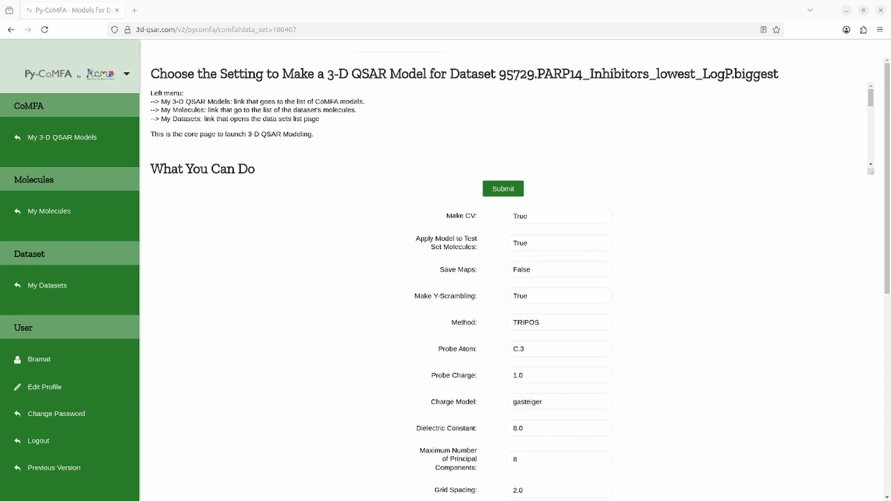
left_click(503, 189)
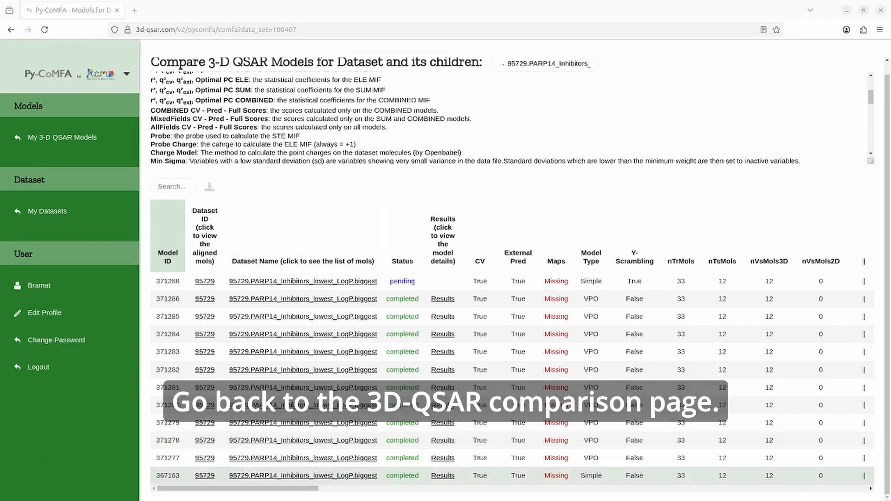
Step: Compare the VPO model scores for dataset 95729, select model 371282 and generate its maps
scroll(513, 362, "right", 10)
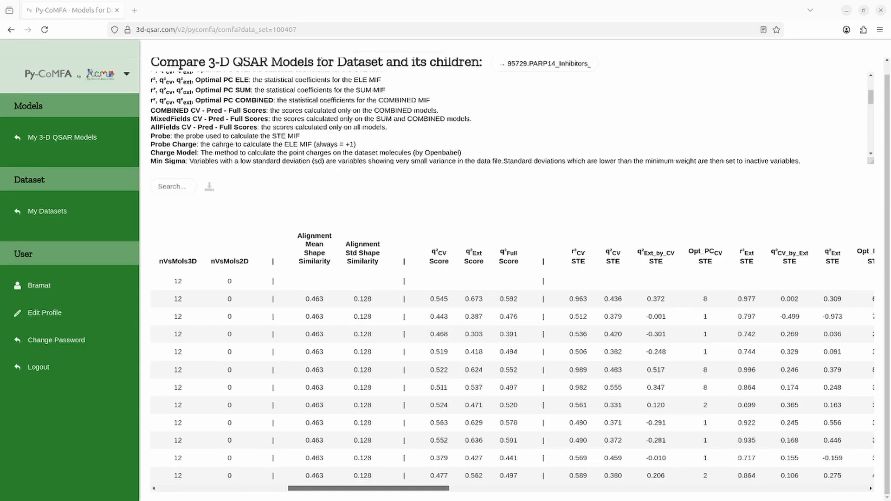
left_click_drag(368, 489, 369, 488)
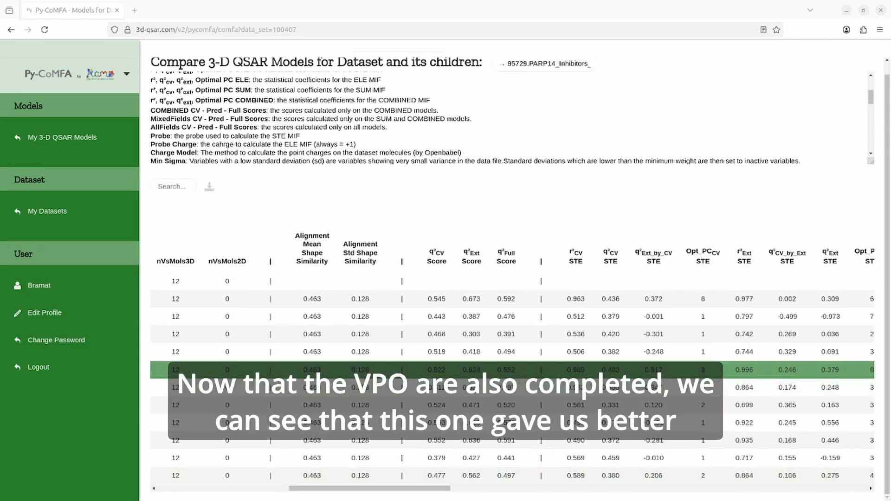
left_click(438, 370)
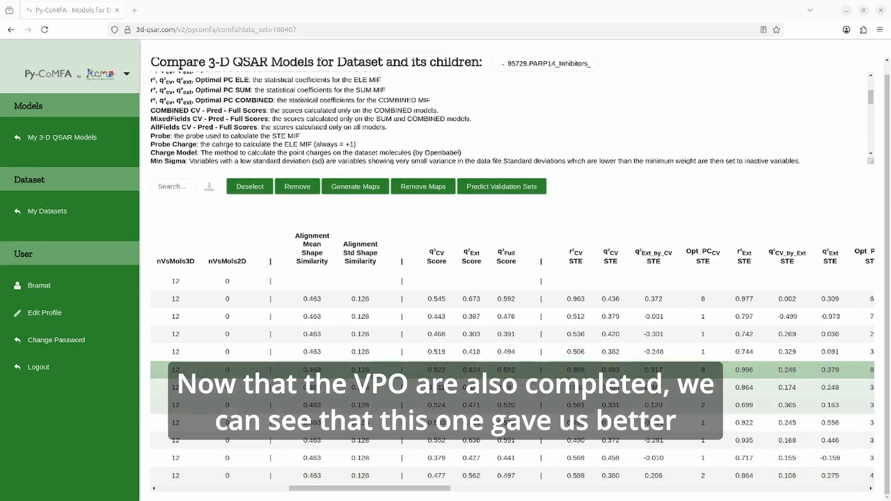
scroll(513, 362, "right", 5)
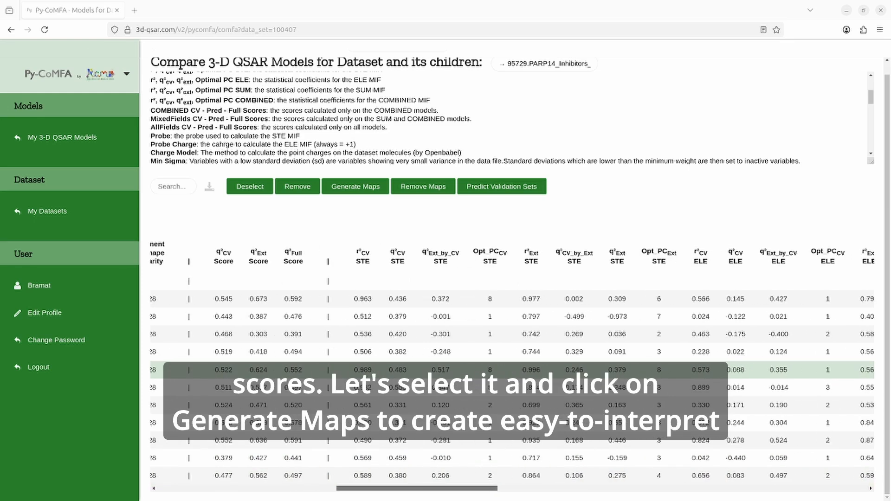
scroll(513, 362, "left", 10)
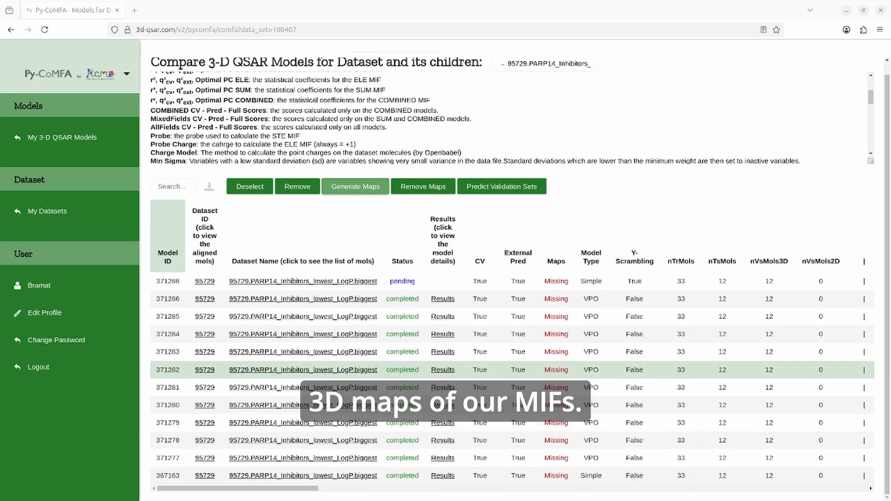
left_click(356, 187)
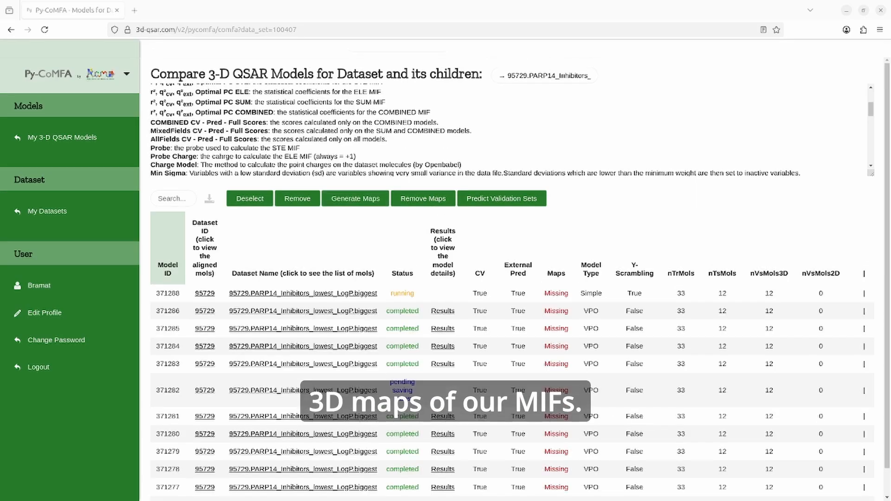
Step: Check the scores of the Y-scrambled model 371288 and open the results of model 371282
scroll(356, 186, "down", 2)
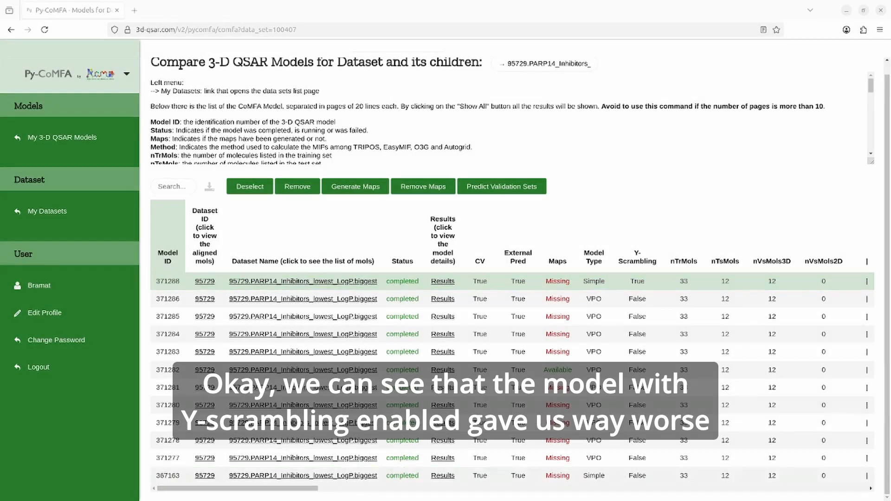
scroll(513, 362, "right", 10)
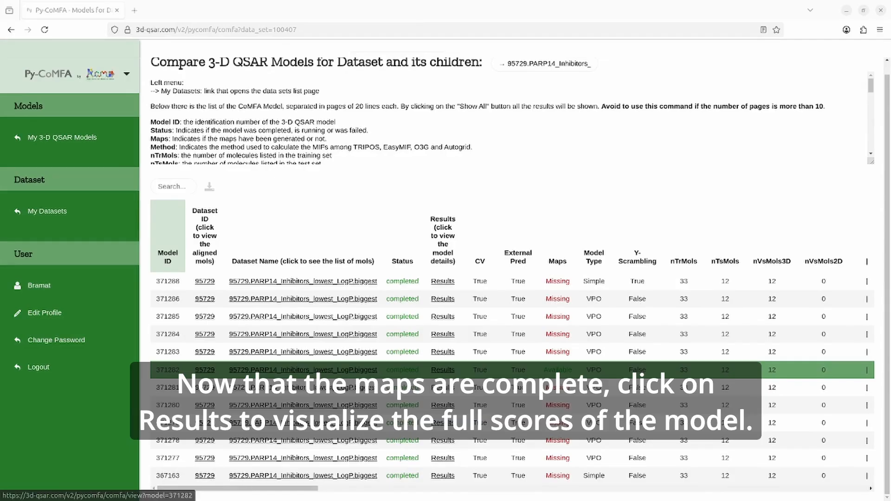
left_click(443, 369)
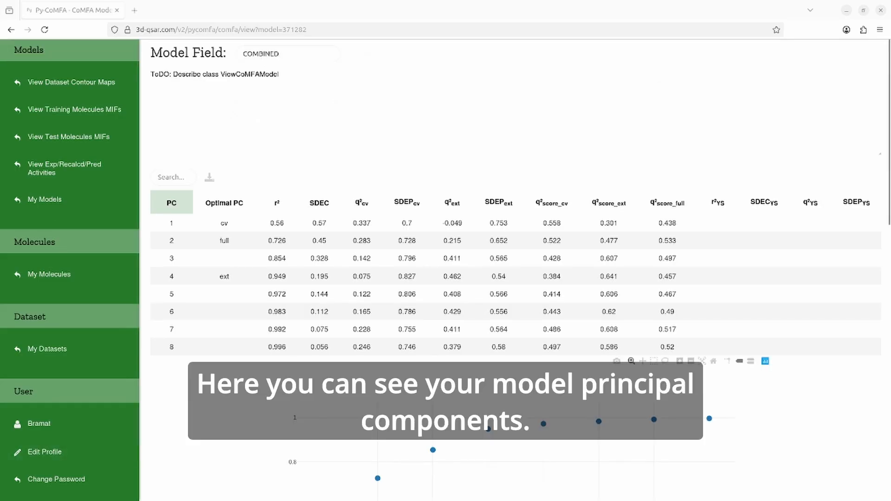
Step: Review the model's principal component table and plots, and view its experimental, recalculated and predicted activities
scroll(515, 260, "down", 2)
scroll(515, 269, "down", 10)
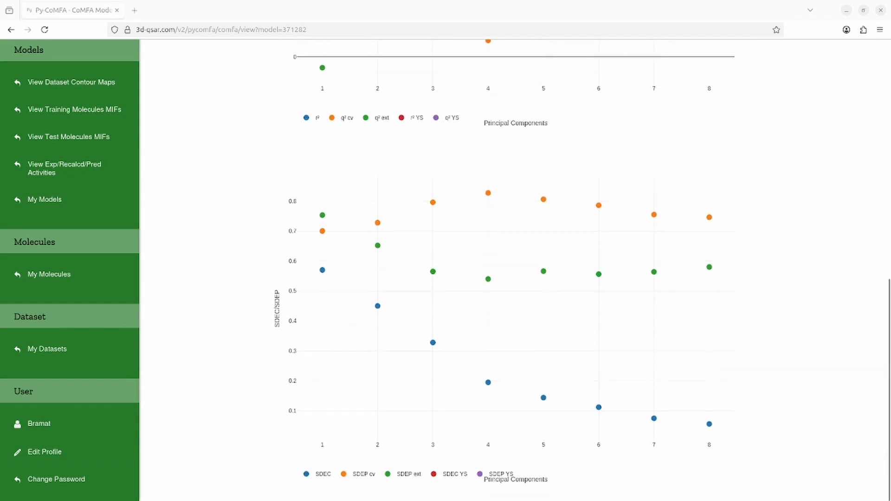
scroll(515, 269, "up", 10)
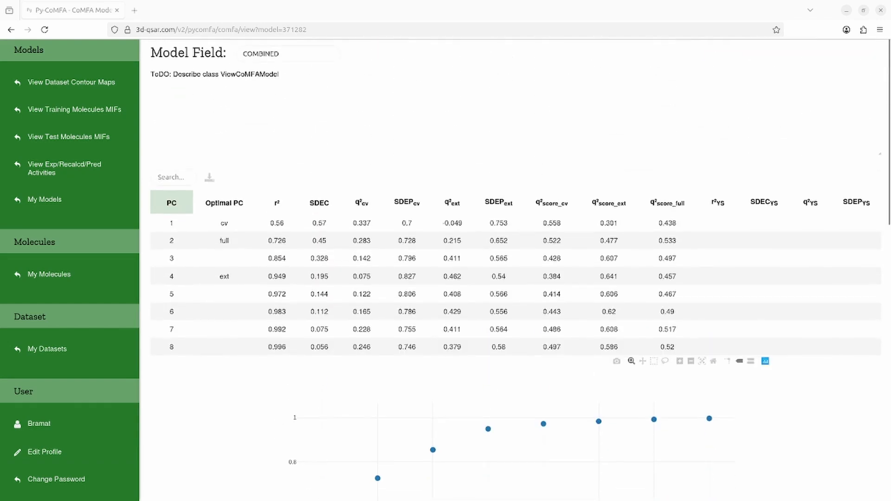
left_click(65, 168)
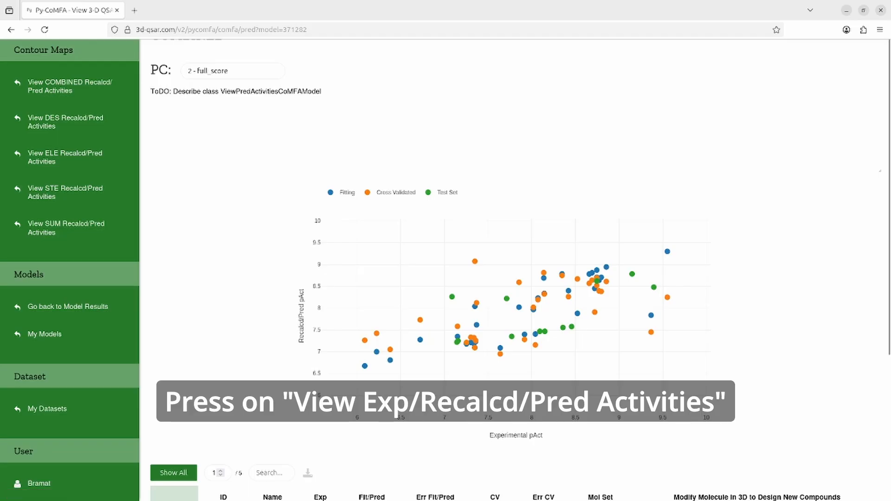
Step: Set the PC of the activities view to 4 - ext_score and review the regression plot and molecule table
scroll(515, 269, "down", 1)
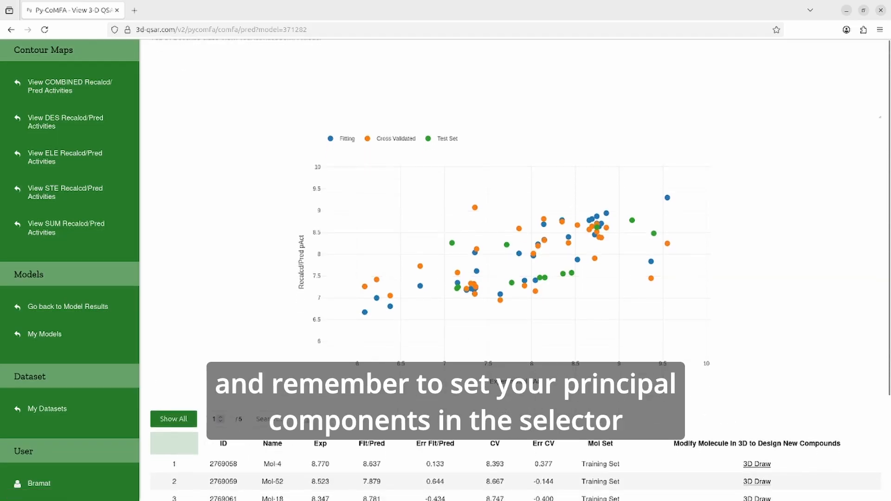
scroll(515, 270, "up", 1)
left_click(223, 52)
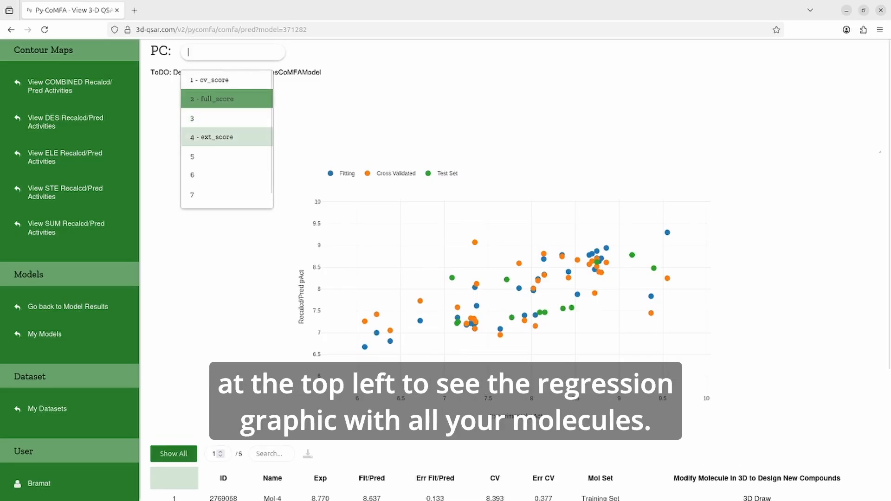
left_click(222, 137)
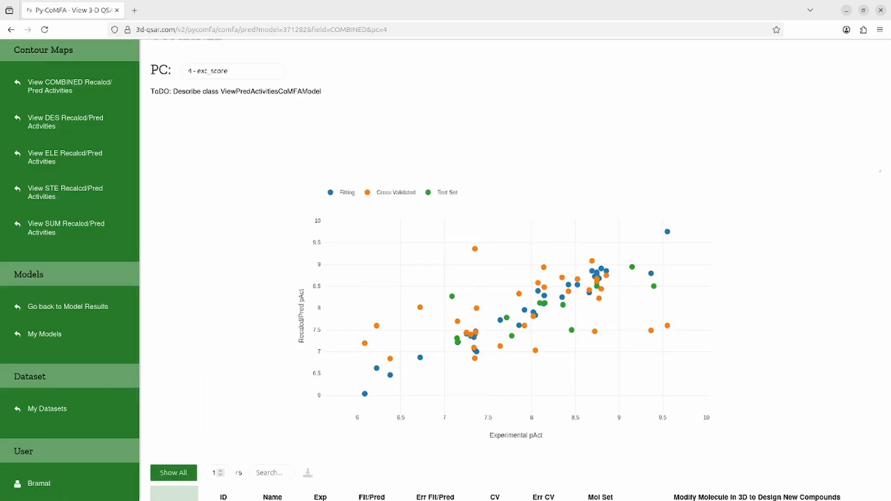
scroll(515, 269, "down", 4)
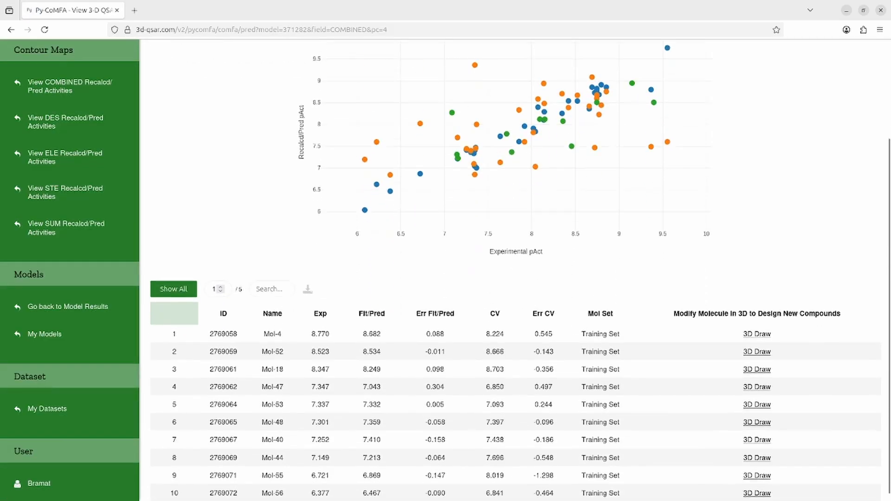
scroll(515, 269, "up", 1)
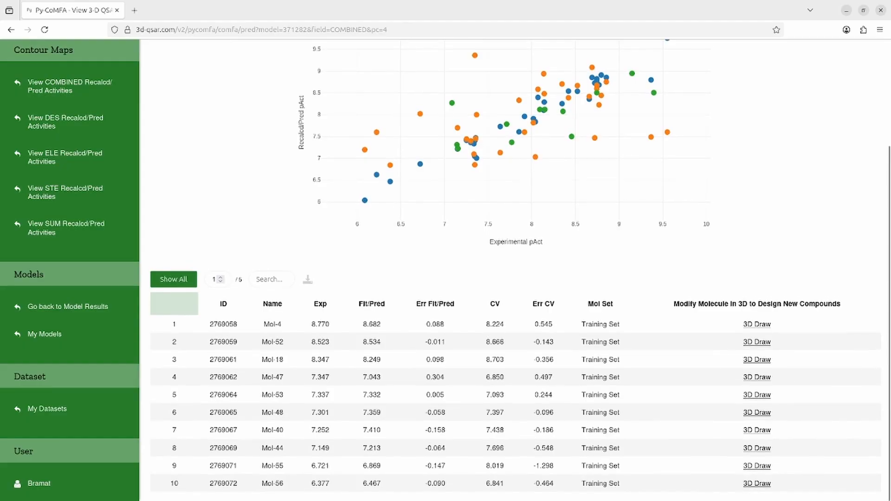
scroll(515, 270, "up", 1)
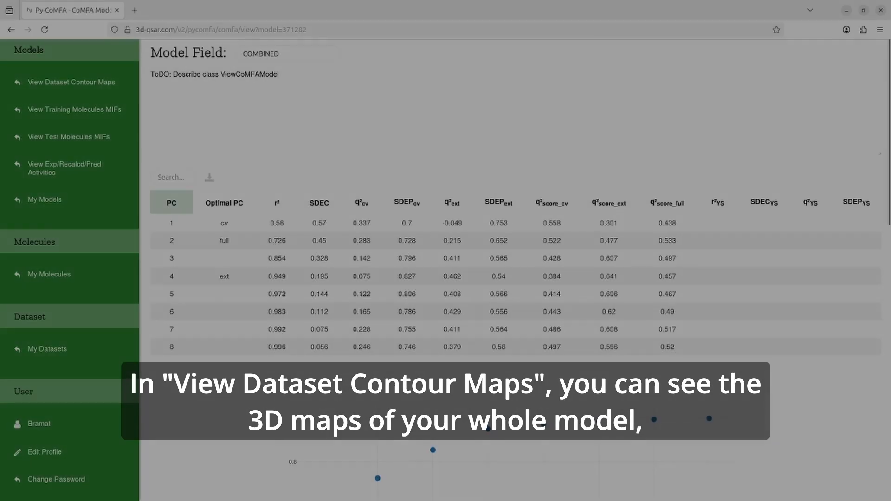
Step: View the dataset contour maps of model 371282 and raise DES Coeff x Mean Positive to 90
left_click(70, 82)
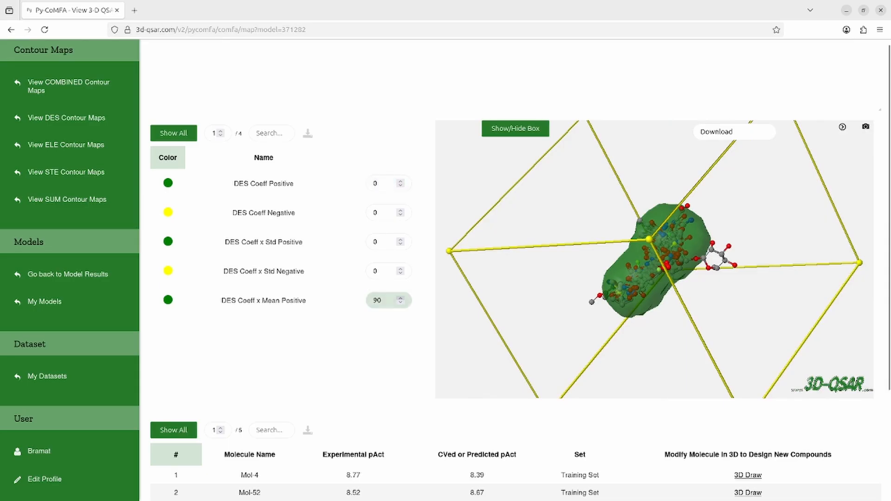
left_click(401, 303)
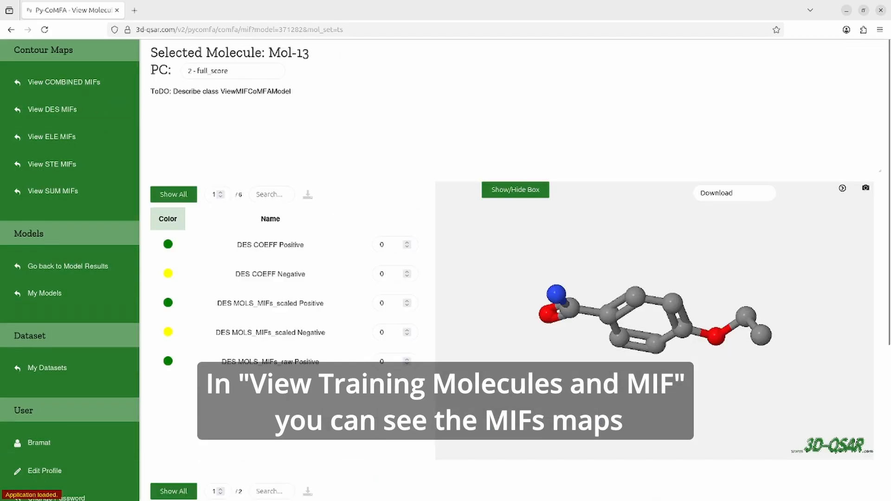
Step: Set the DES COEFF Positive map of Mol-13 to 25
scroll(515, 278, "down", 2)
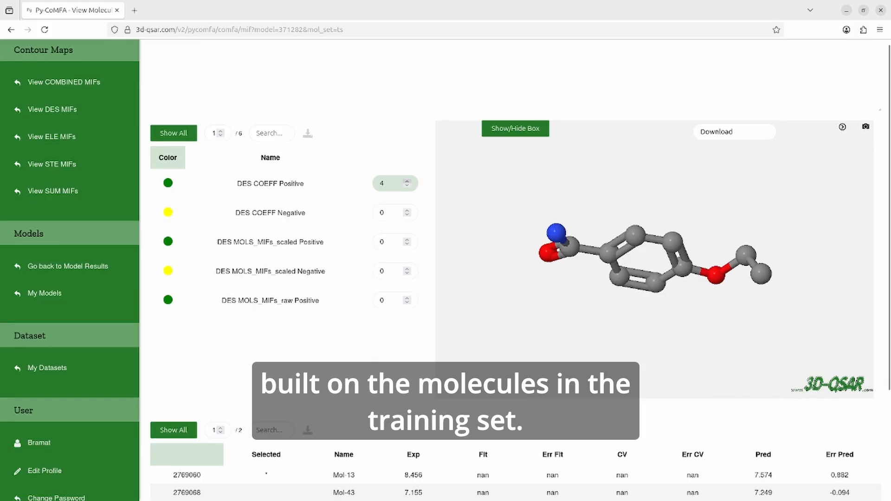
left_click(407, 181)
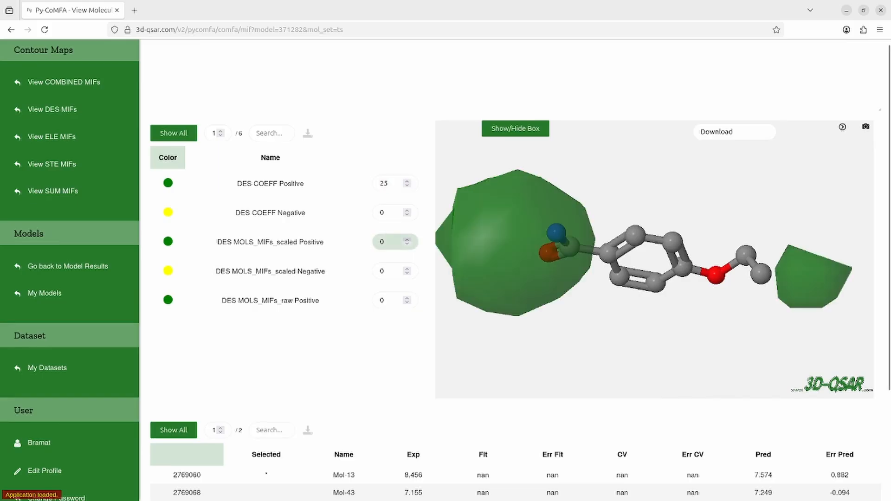
type("25")
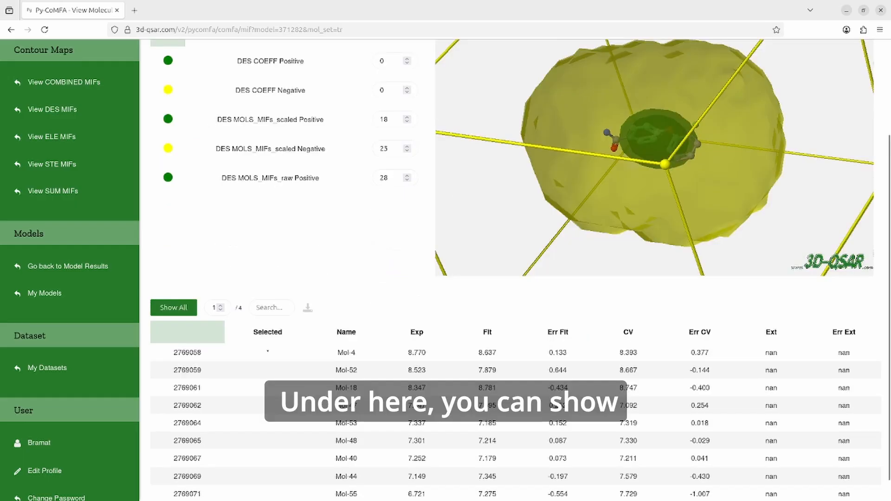
Step: Select Mol-52 in the training set table and display the COMBINED MIFs
left_click(346, 285)
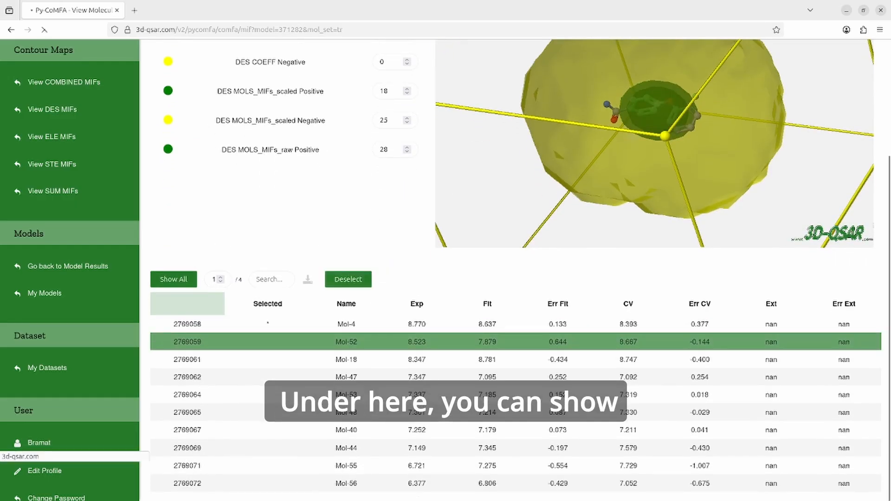
scroll(515, 278, "up", 3)
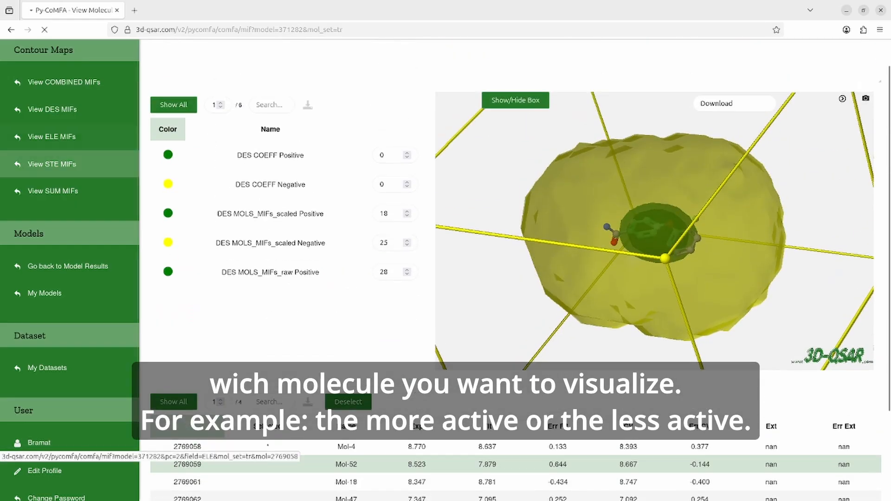
left_click(63, 81)
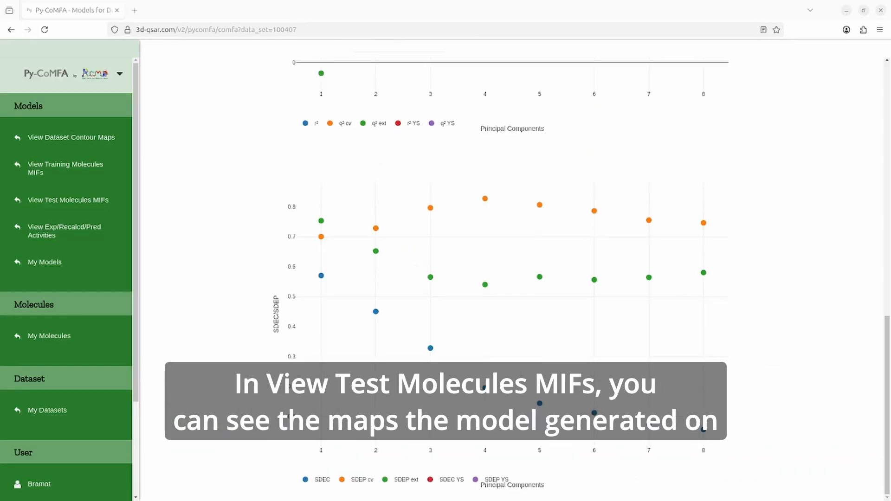
Step: View the test molecules' MIFs for model 371282 and list all available map fields
scroll(510, 279, "up", 10)
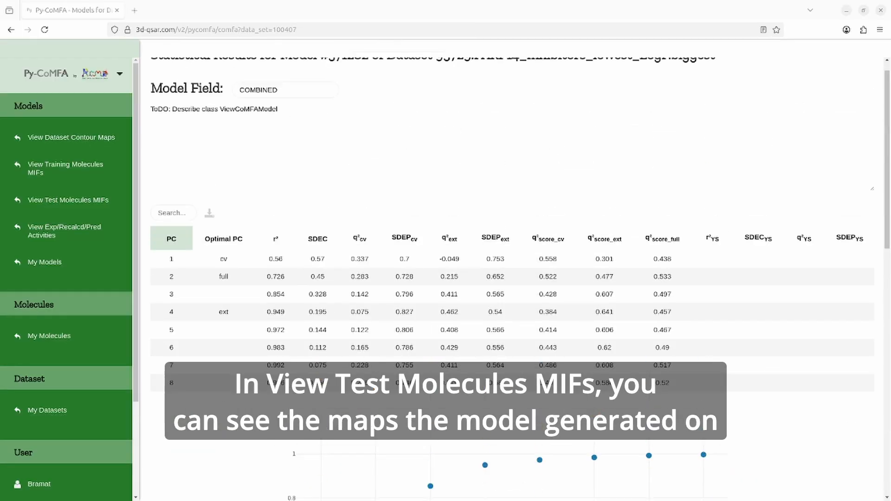
left_click(67, 199)
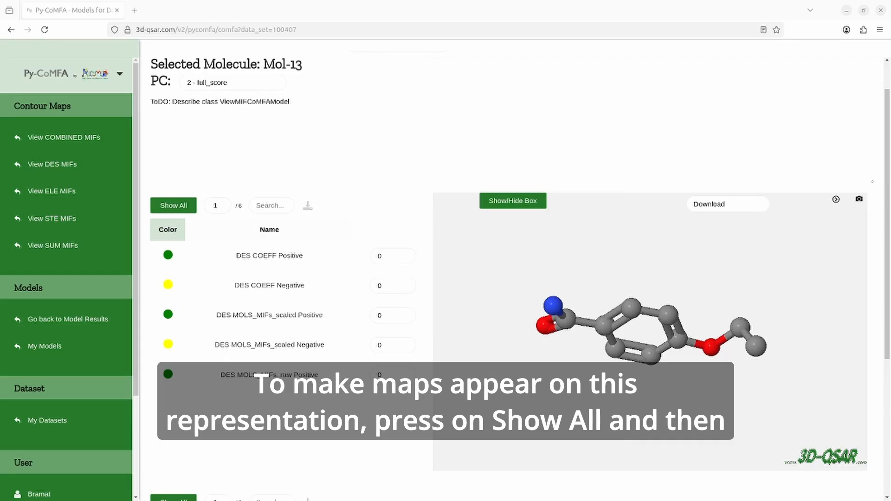
left_click(173, 205)
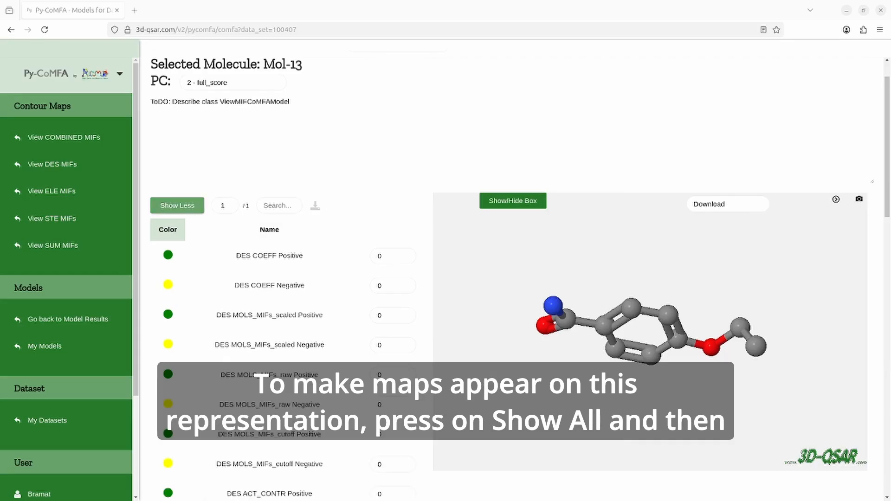
Step: Raise STE ACT_CONTR Positive to 53 and check the steric map around Mol-13
scroll(510, 278, "down", 11)
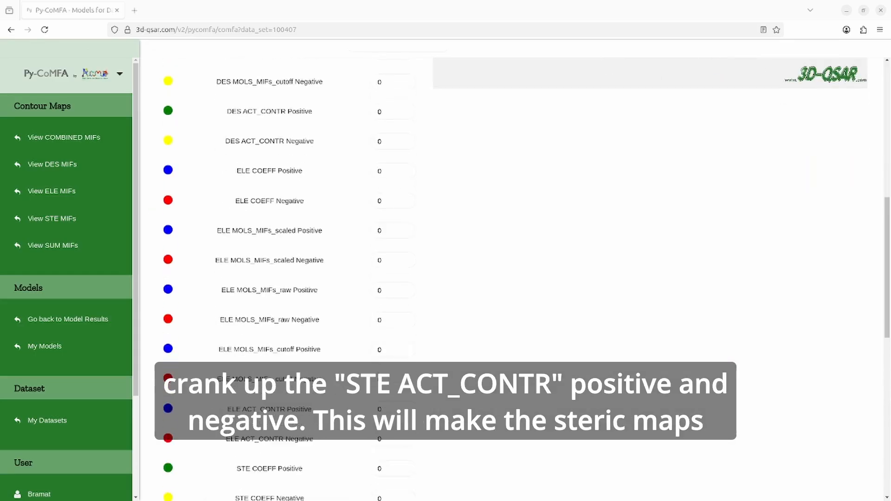
scroll(510, 278, "down", 5)
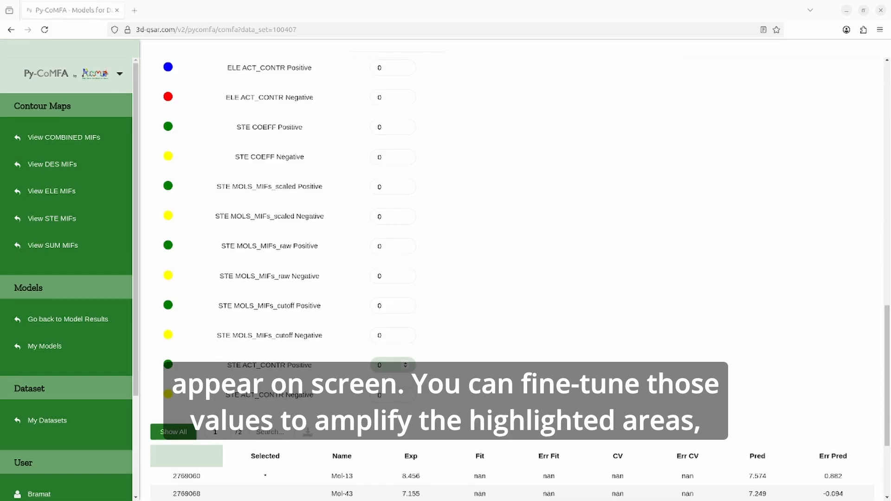
left_click(405, 363)
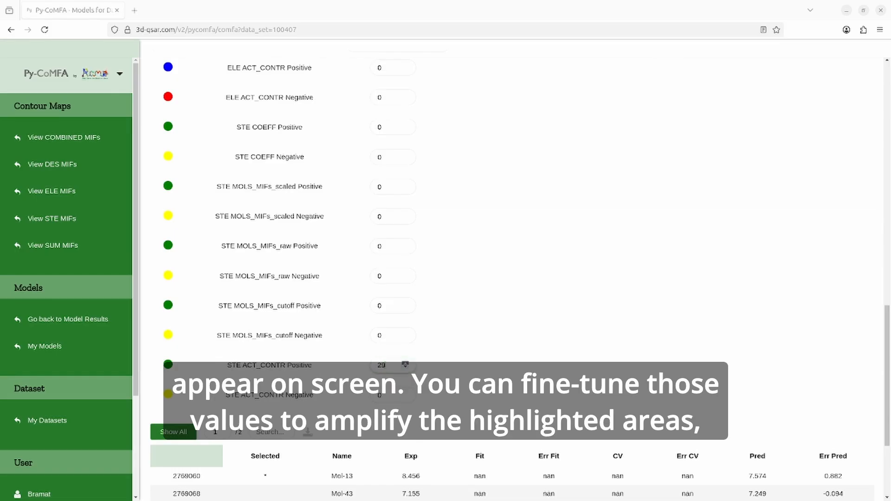
scroll(510, 279, "up", 15)
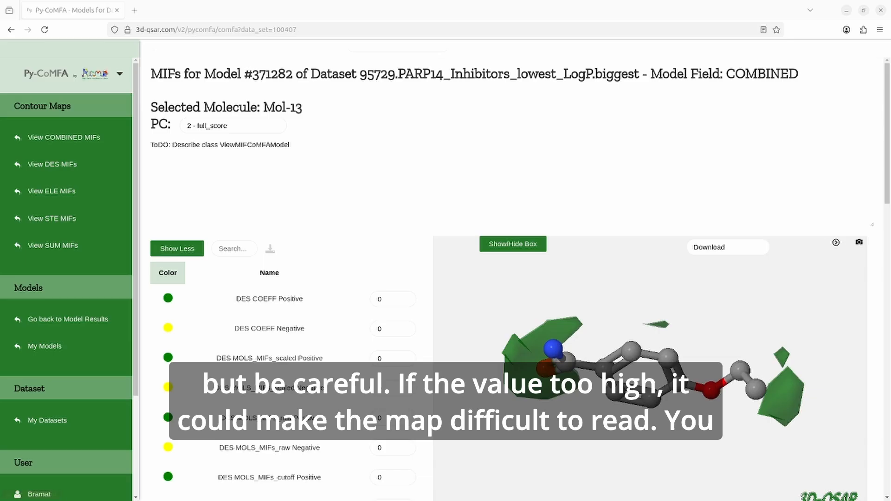
scroll(511, 278, "down", 2)
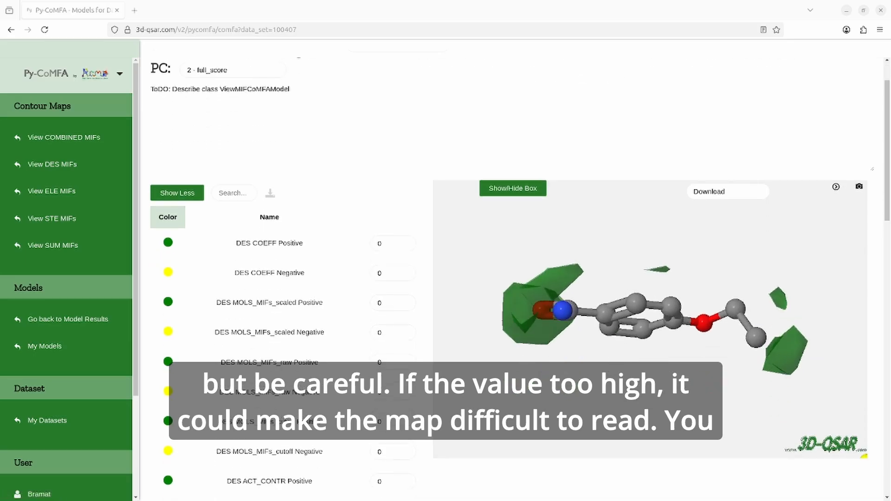
Step: Raise ELE ACT_CONTR Positive to 67 and check the electronic map around Mol-13
scroll(406, 277, "down", 10)
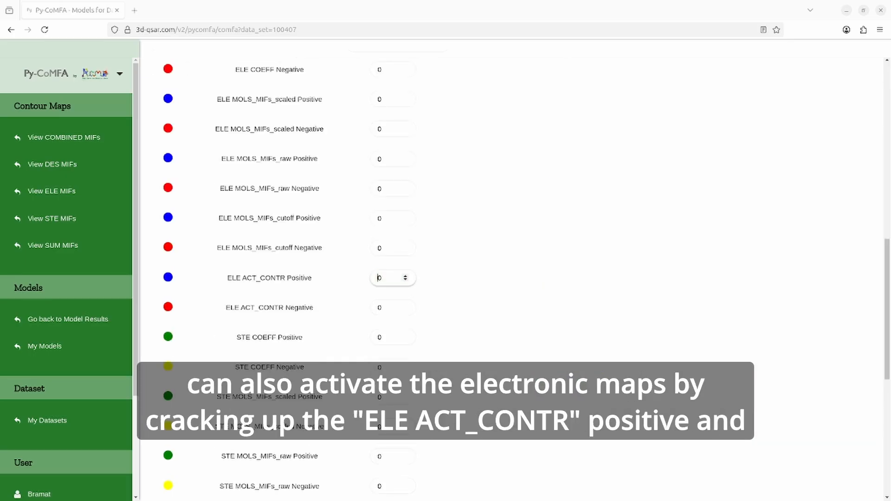
left_click(405, 277)
scroll(405, 277, "up", 10)
scroll(405, 277, "down", 2)
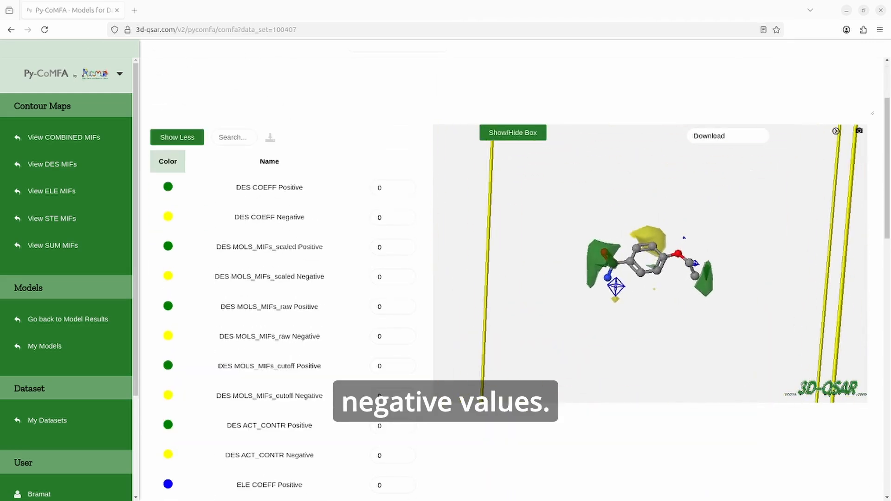
Step: Raise ELE ACT_CONTR Negative to 66 and inspect the combined steric and electronic maps in 3D
scroll(406, 277, "down", 10)
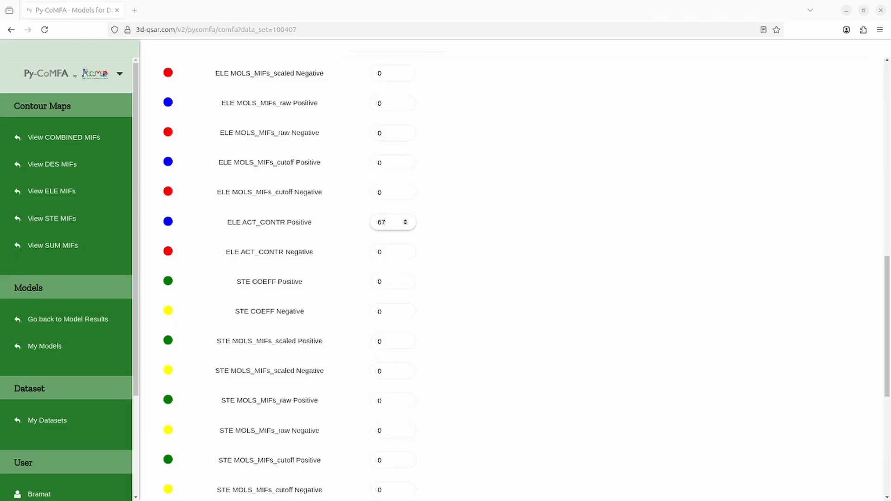
key("Tab")
type("4")
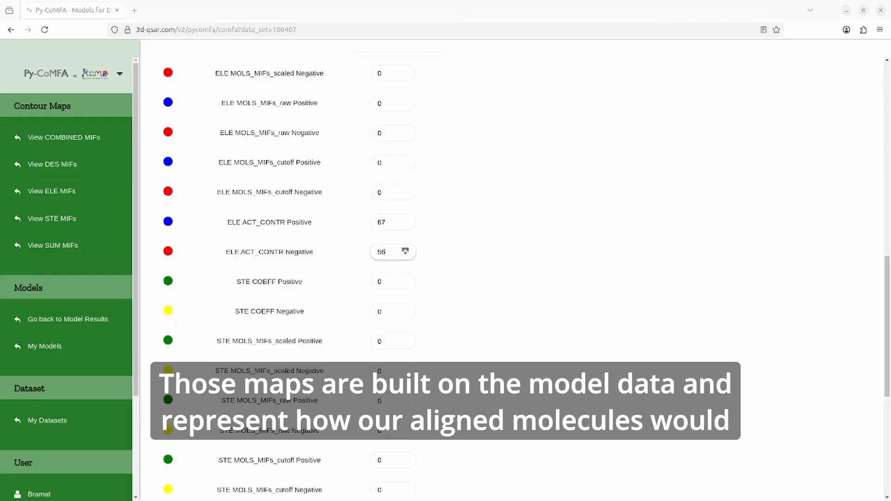
scroll(405, 277, "up", 10)
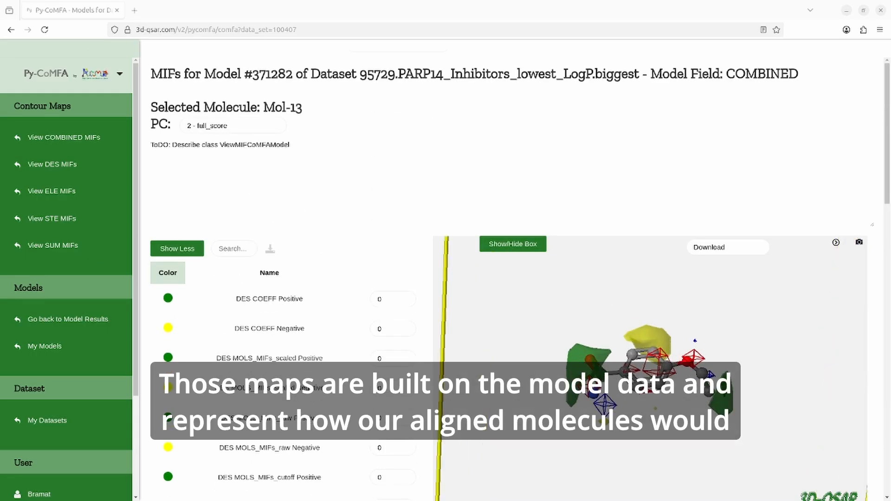
scroll(405, 277, "down", 3)
scroll(405, 277, "up", 3)
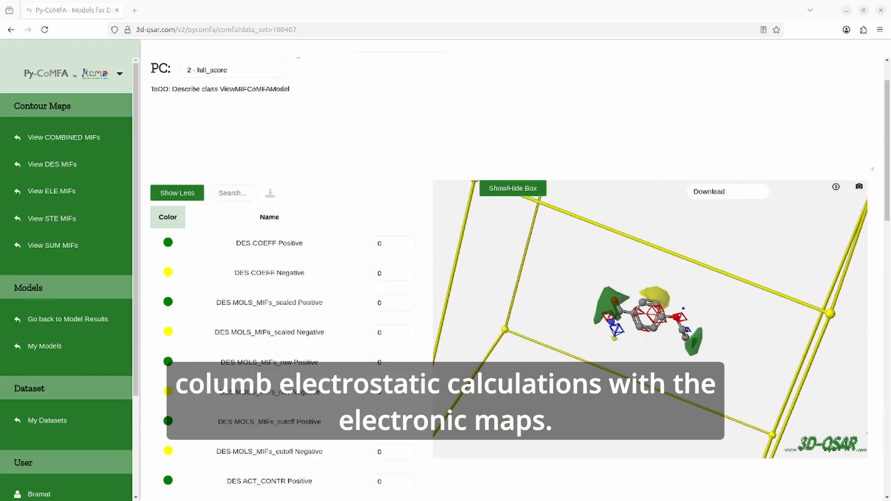
Step: Review the ELE and STE ACT_CONTR settings against the maps drawn around Mol-13
scroll(650, 319, "down", 9)
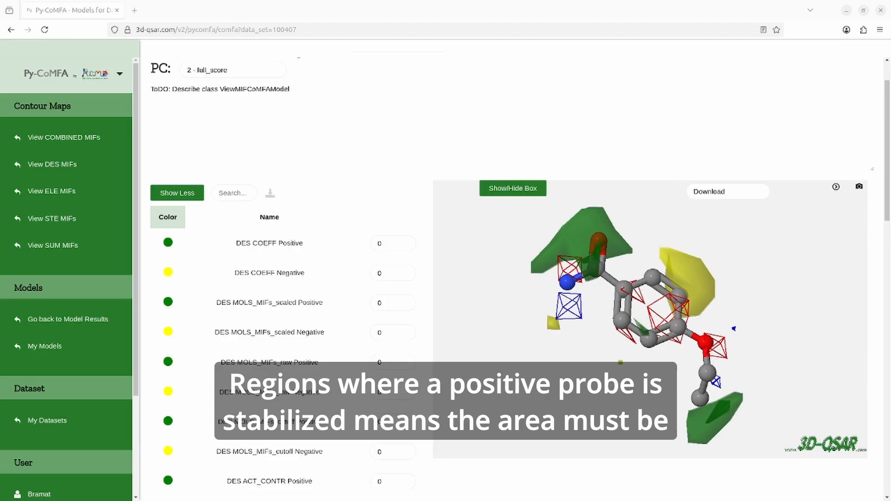
scroll(392, 474, "down", 7)
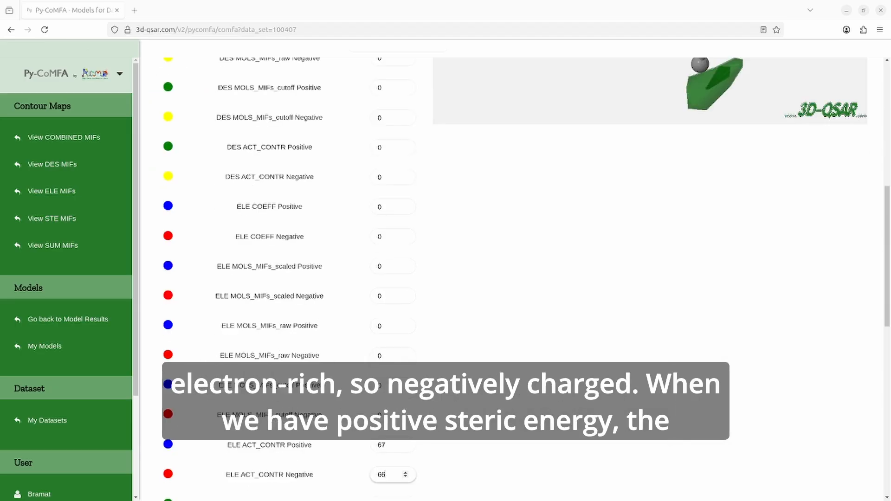
scroll(392, 279, "down", 2)
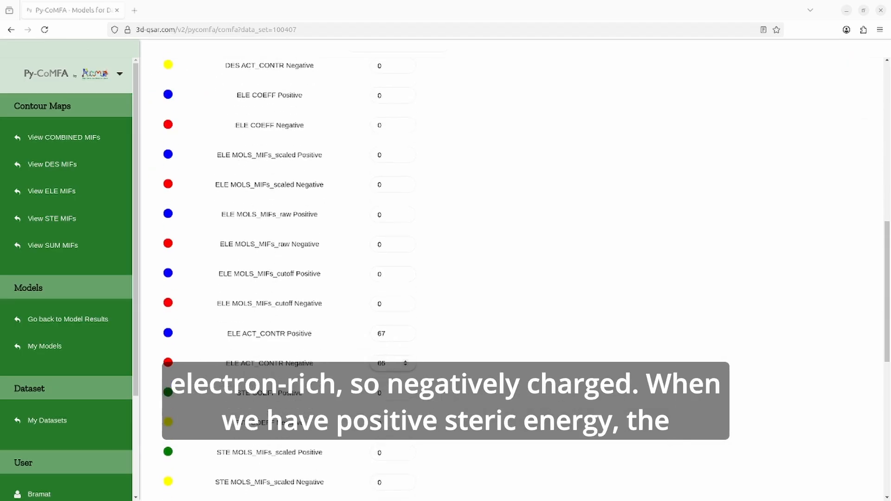
scroll(445, 279, "down", 6)
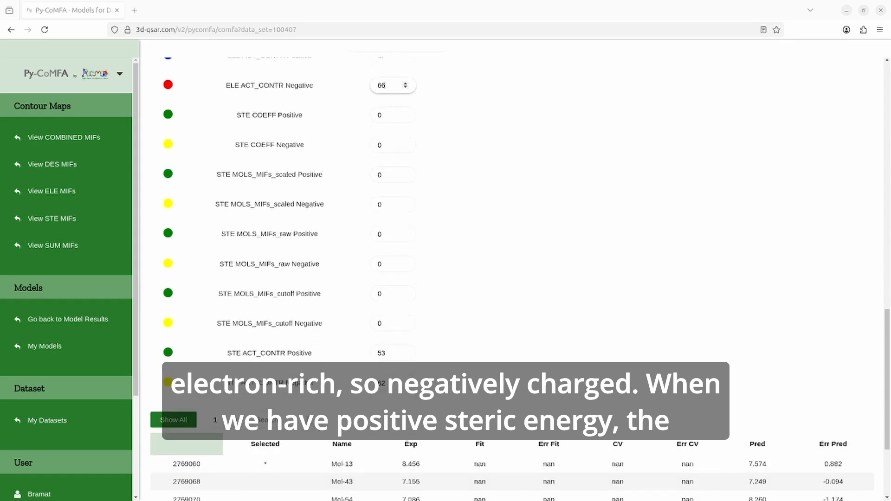
scroll(445, 279, "down", 3)
scroll(446, 279, "up", 15)
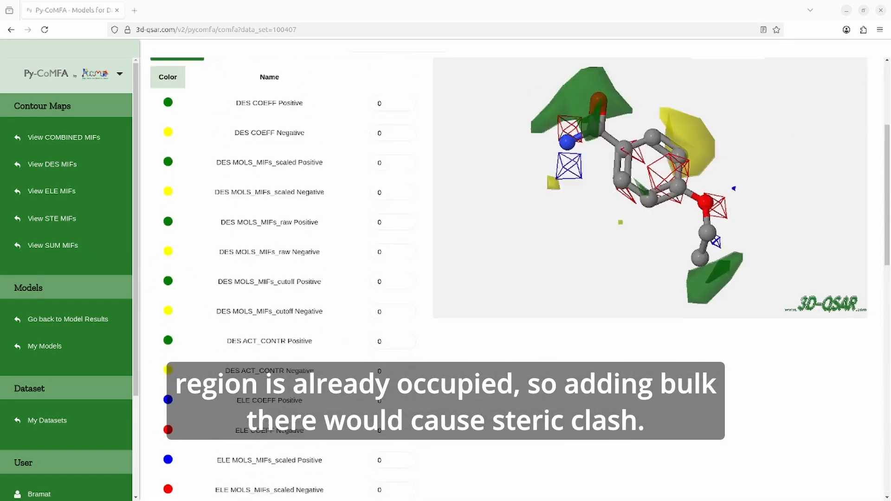
Step: Rotate and zoom out the 3D view of Mol-13 to examine the yellow grid box boundaries
scroll(424, 279, "up", 4)
scroll(425, 279, "down", 2)
mouse_move(650, 278)
left_mouse_down()
mouse_move(659, 270)
mouse_move(644, 269)
left_mouse_up()
scroll(650, 264, "up", 2)
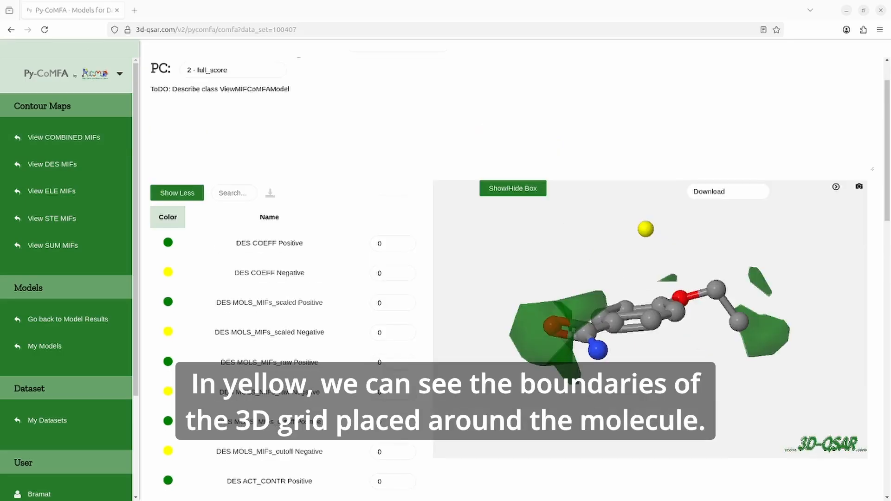
scroll(650, 319, "up", 4)
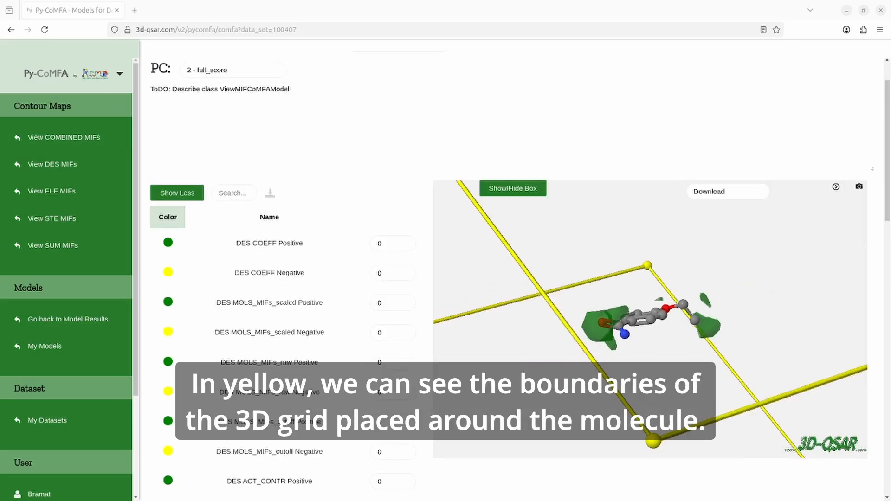
Step: Zoom and rotate the 3D view to inspect the molecule's position inside the yellow grid box
scroll(650, 319, "up", 5)
left_click_drag(650, 319, 673, 293)
Step: Open Mol-4 for 3D modification from the activity prediction table of model 371282
scroll(650, 319, "down", 10)
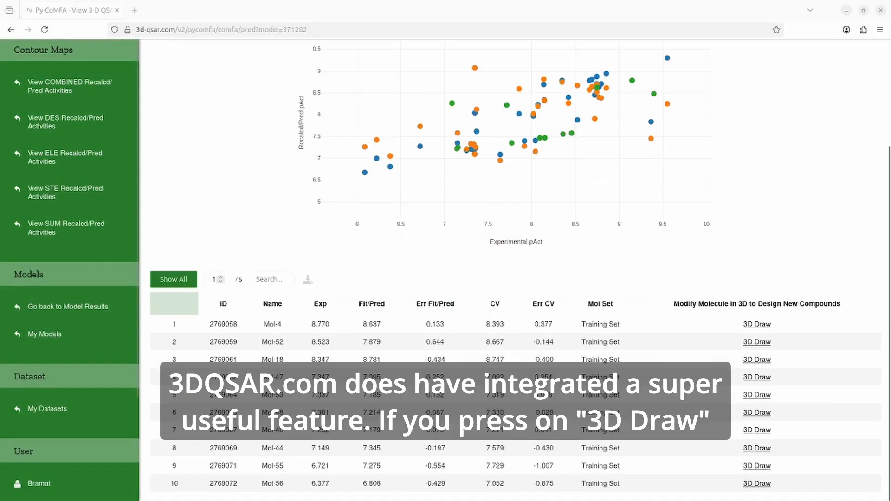
left_click(757, 324)
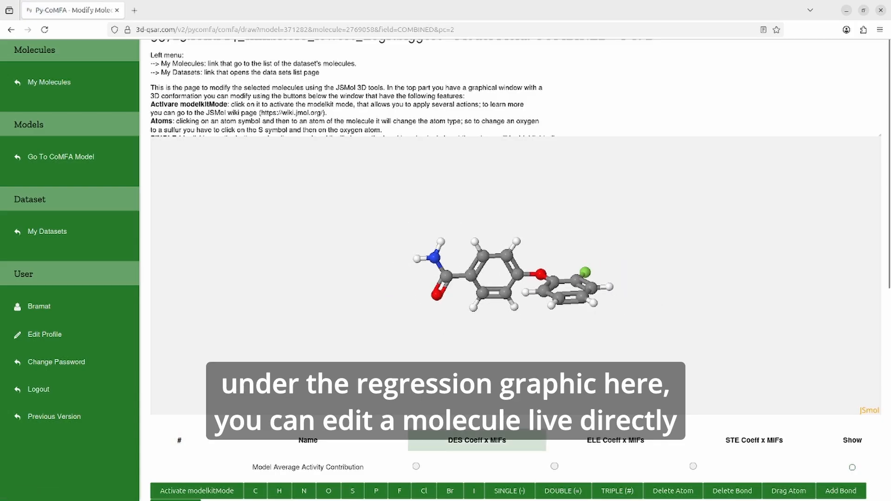
scroll(515, 269, "down", 3)
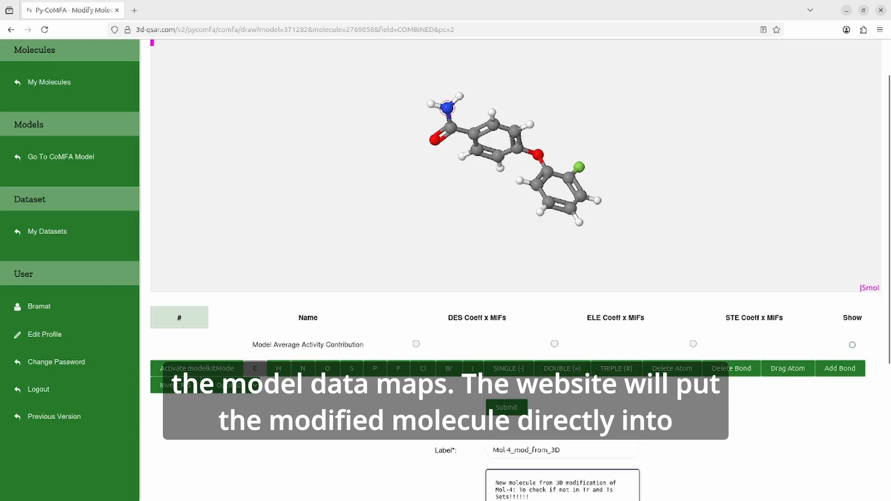
Step: Replace Mol-4's amide nitrogen with carbon and swap two of that carbon's hydrogens for methyl groups
left_click(447, 108)
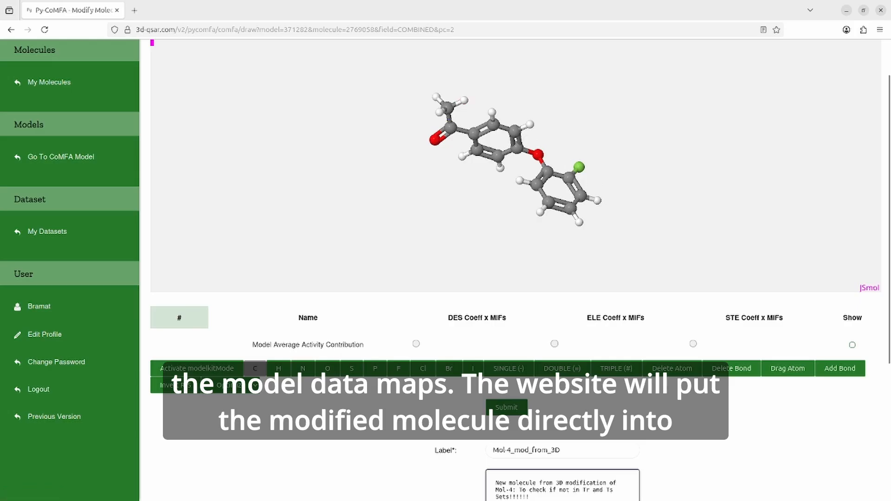
left_click(436, 96)
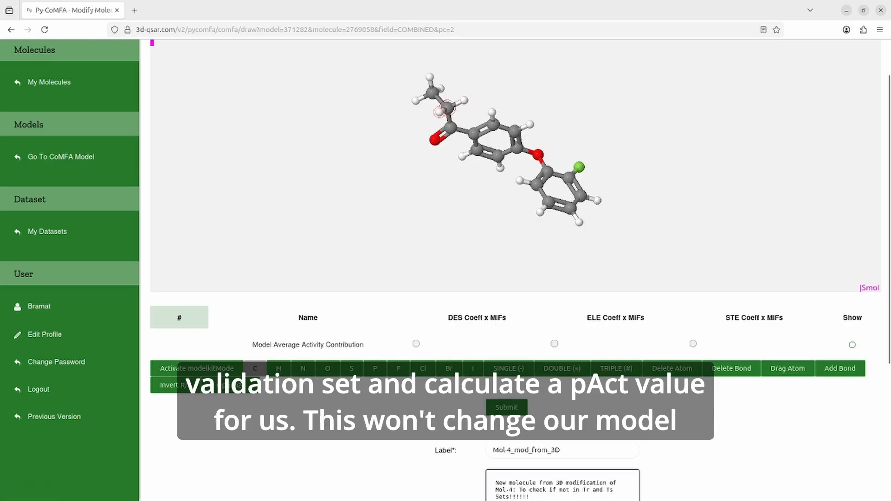
left_click(439, 111)
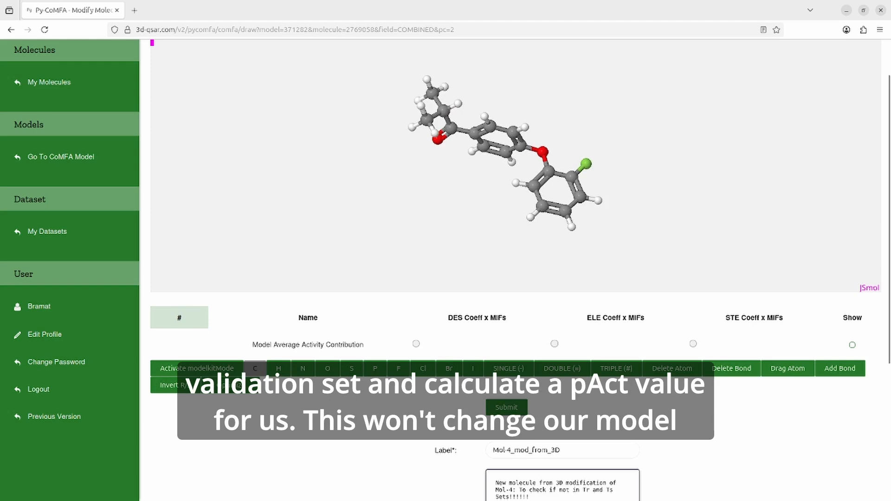
Step: Submit the modified molecule with the label Mol-4_mod_from_3D, assigned to the 3D Validation Set
scroll(516, 269, "down", 3)
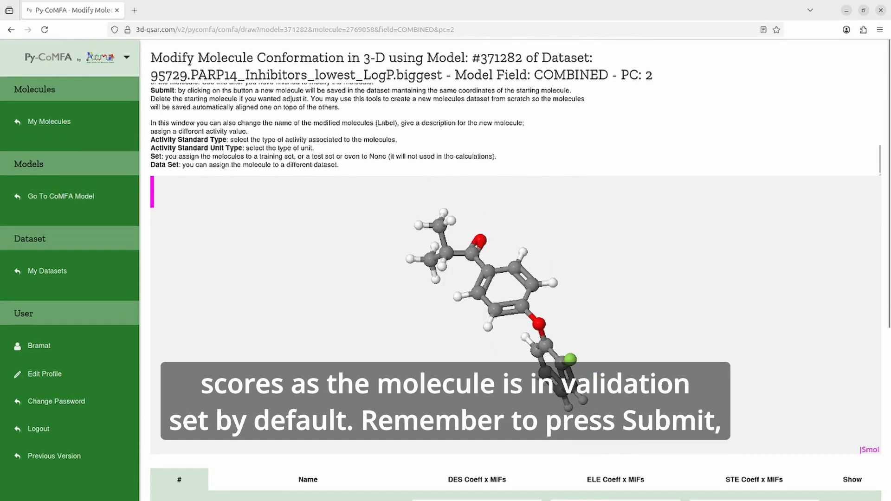
scroll(515, 269, "down", 7)
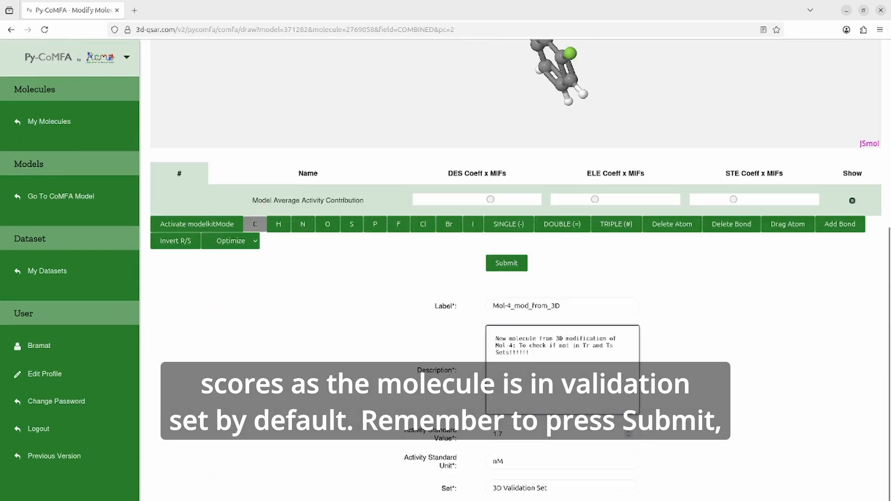
scroll(515, 269, "down", 1)
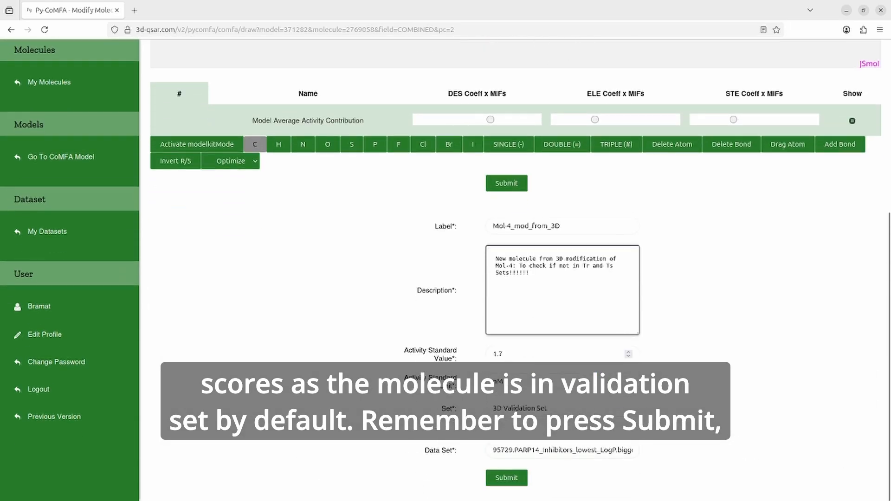
left_click(507, 478)
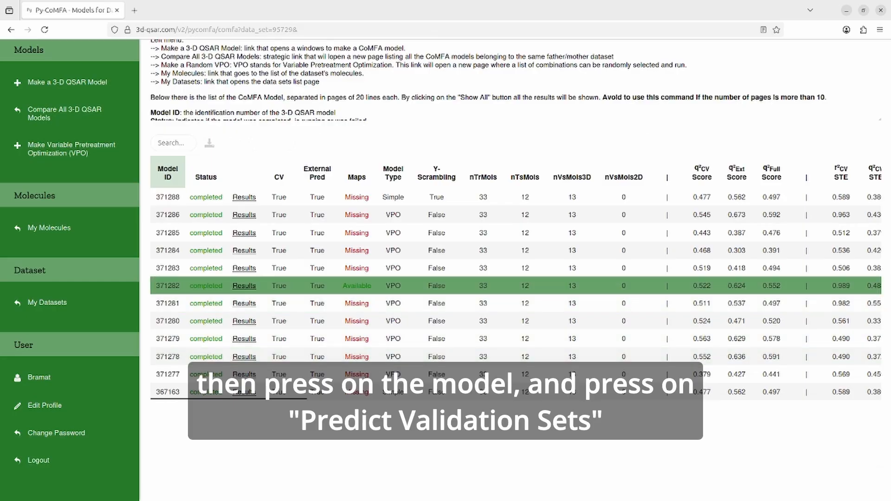
Step: Run the validation set prediction for model 371282
left_click(515, 286)
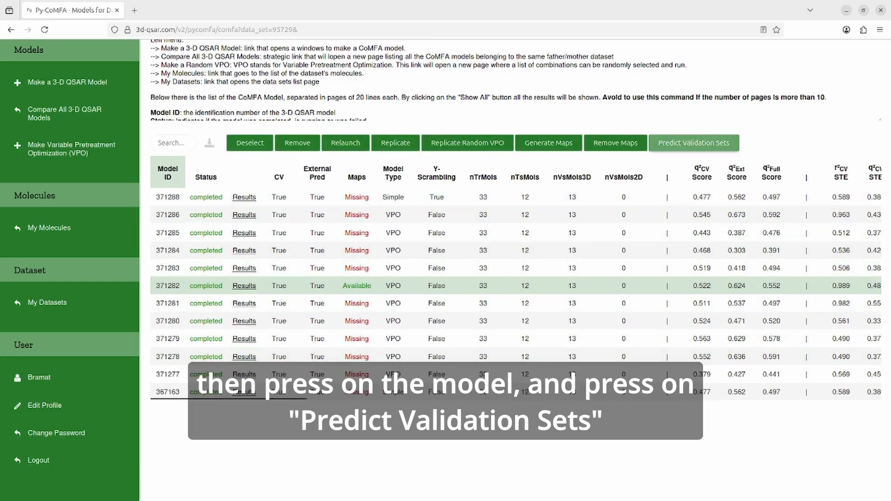
left_click(694, 143)
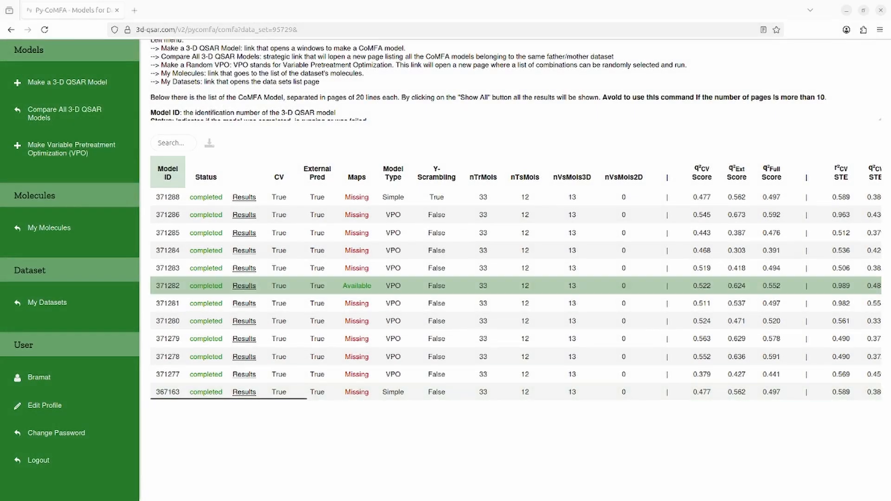
Step: Open the results of model 371282 and find Mol-4_mod_from_3D with its predicted activity in the molecule table
left_click(244, 285)
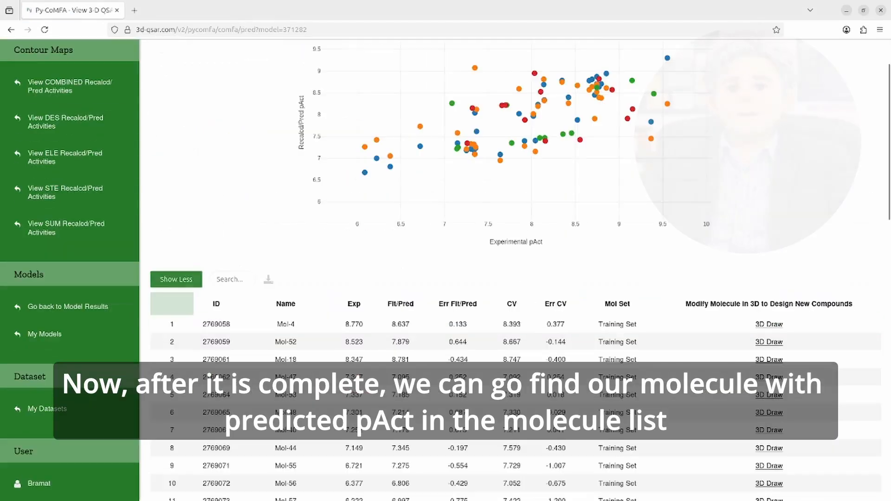
scroll(516, 357, "down", 5)
scroll(515, 357, "down", 4)
scroll(515, 356, "down", 5)
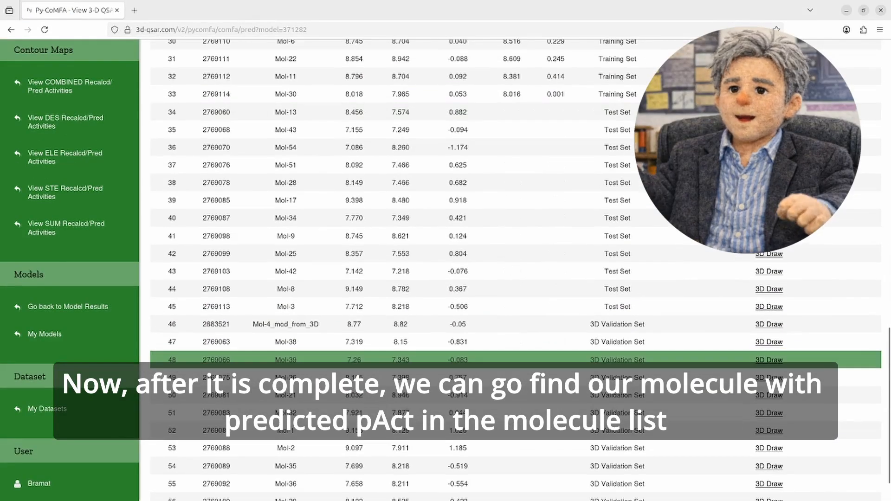